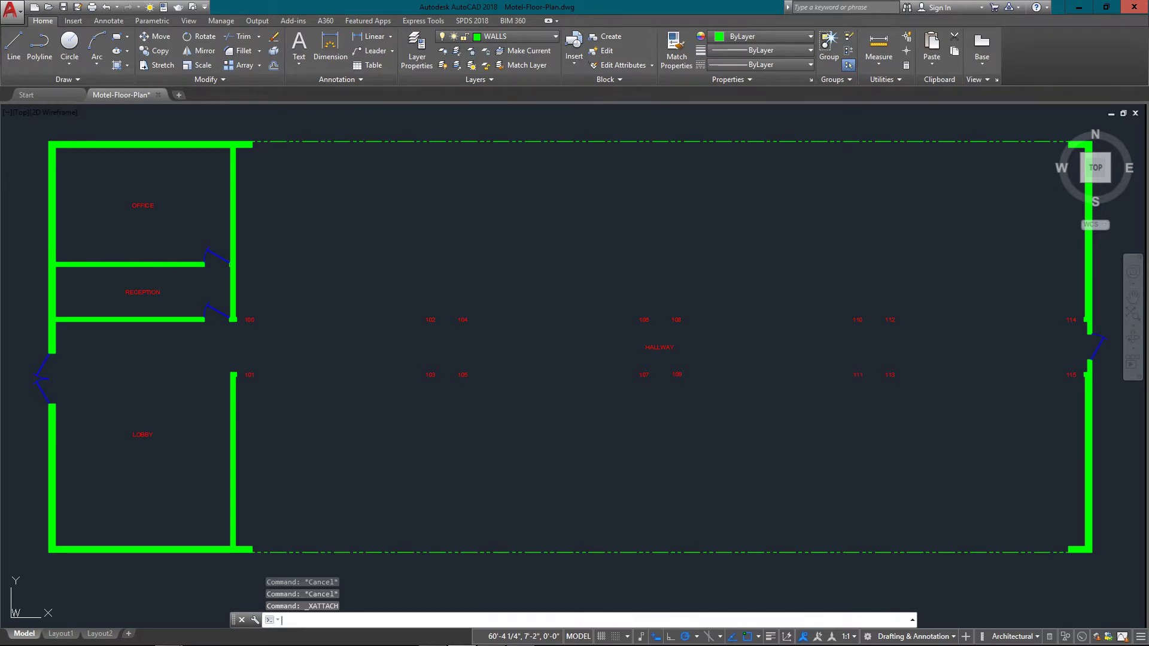
- Dock the floating command line at the bottom of the AutoCAD window
left_click(564, 463)
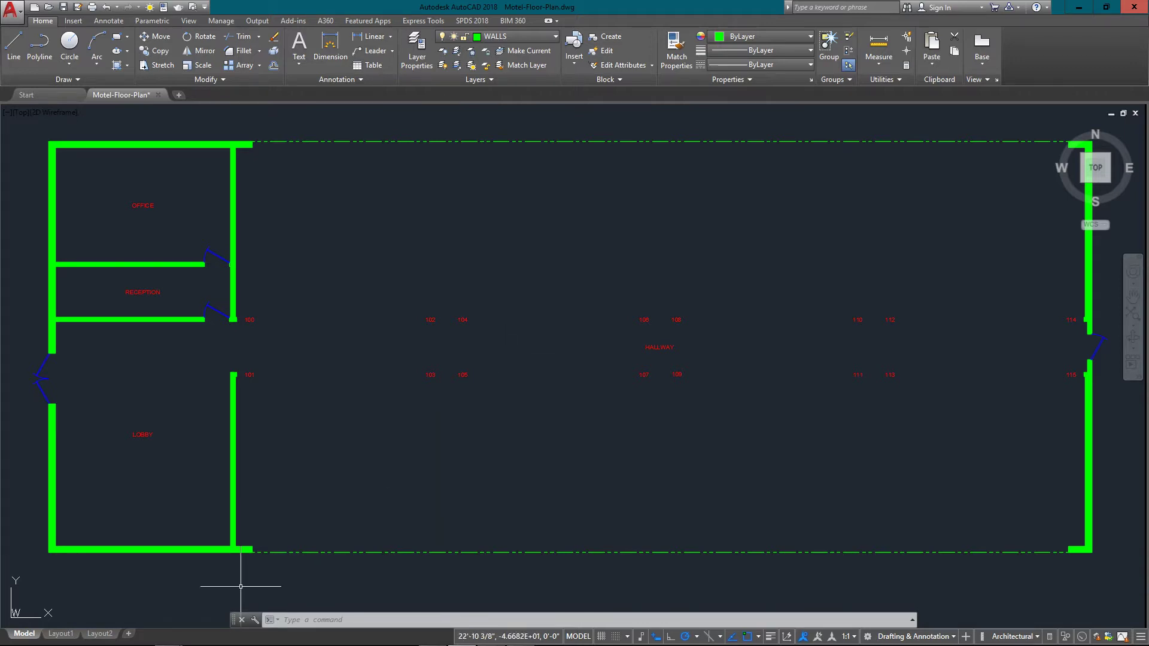
left_click_drag(233, 620, 179, 640)
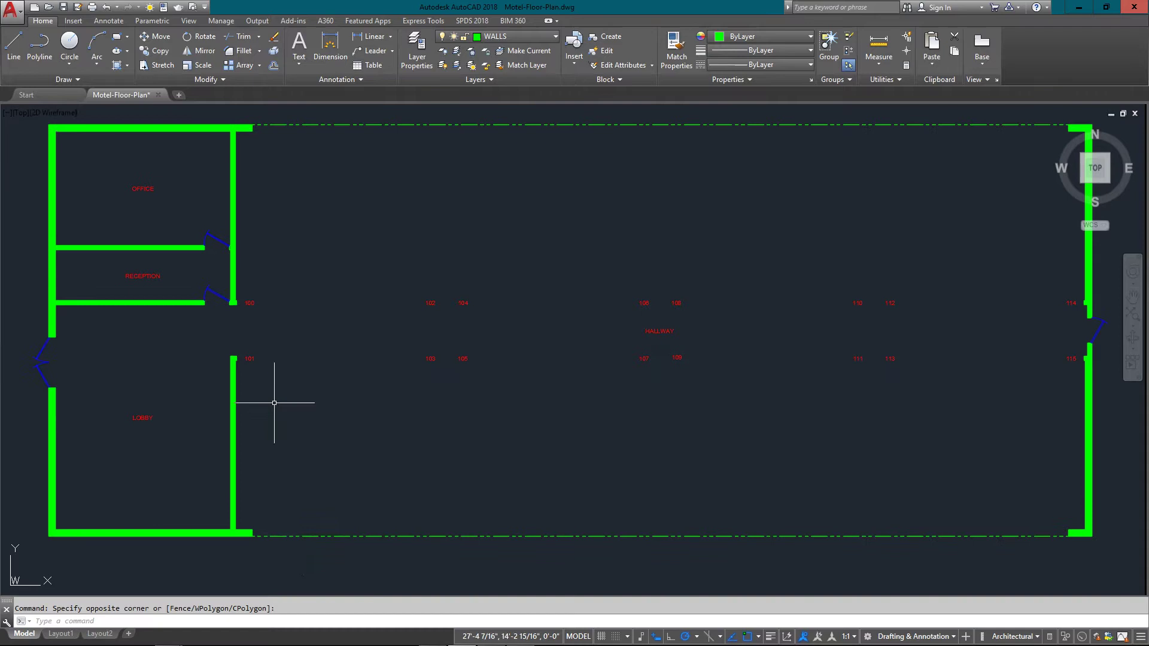
middle_click_drag(289, 352, 306, 357)
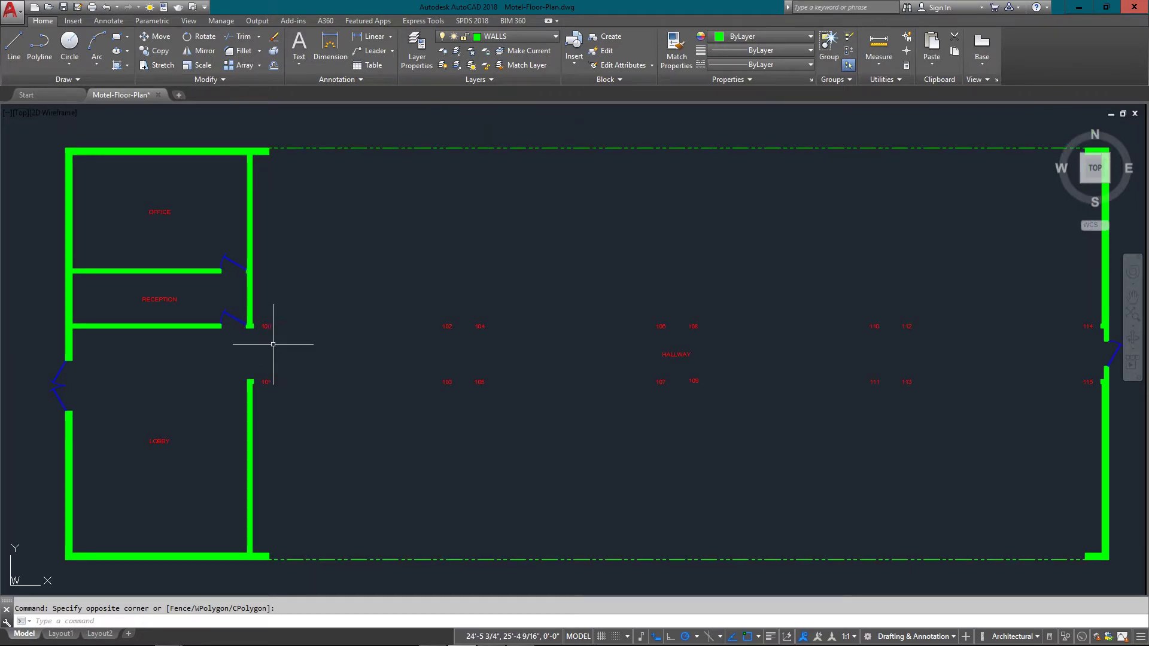
- Zoom a window onto the office and reception, then pan across to inspect the lobby
type("z")
key("Return")
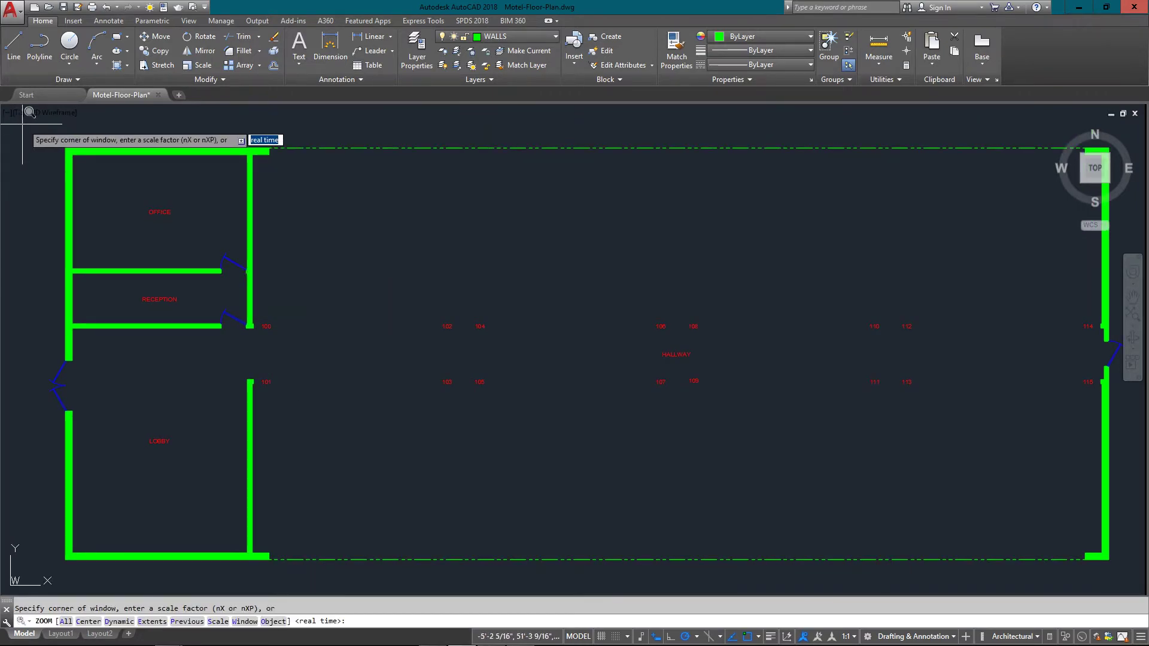
left_click(30, 127)
left_click(266, 439)
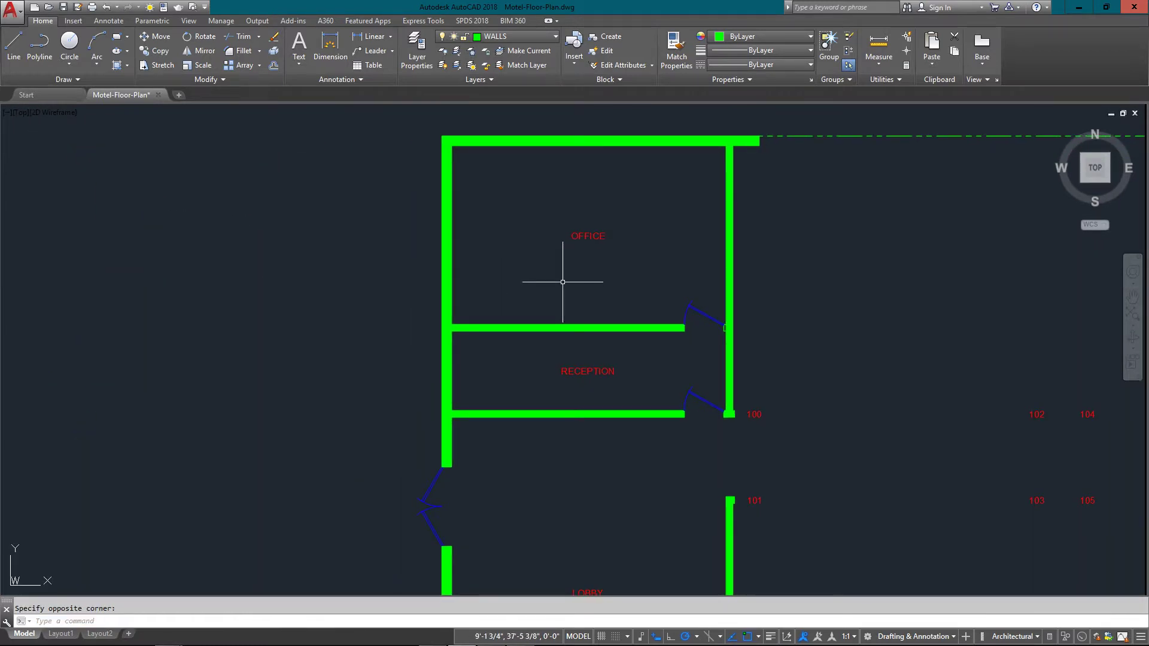
middle_click_drag(602, 474, 576, 321)
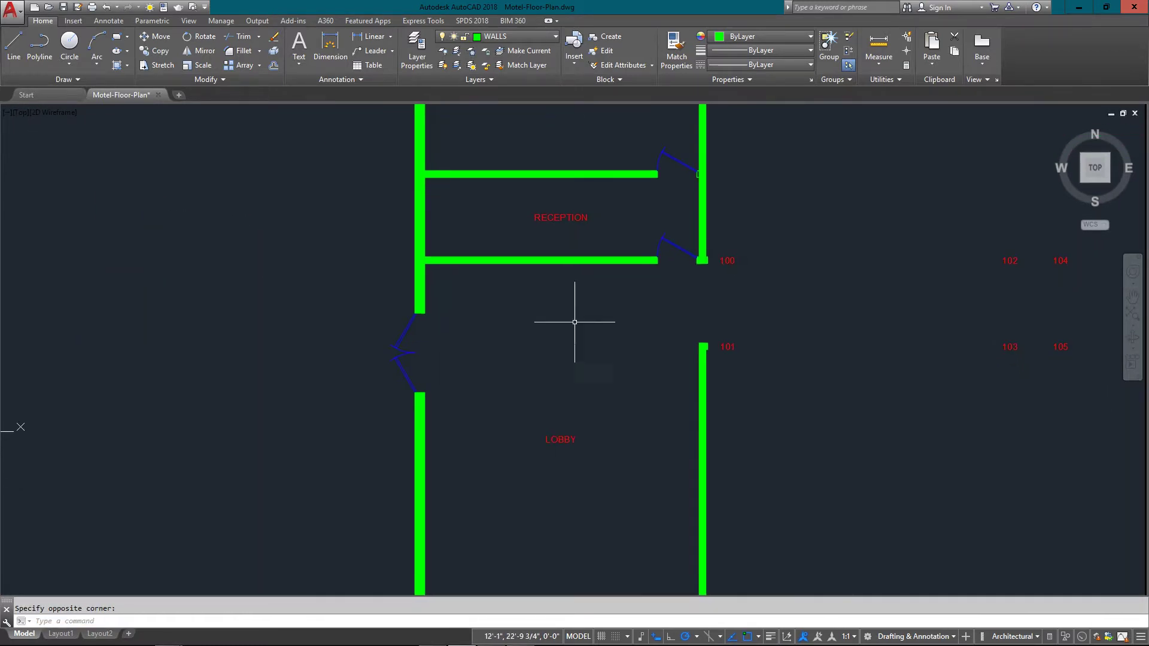
scroll(518, 430, "down", 4)
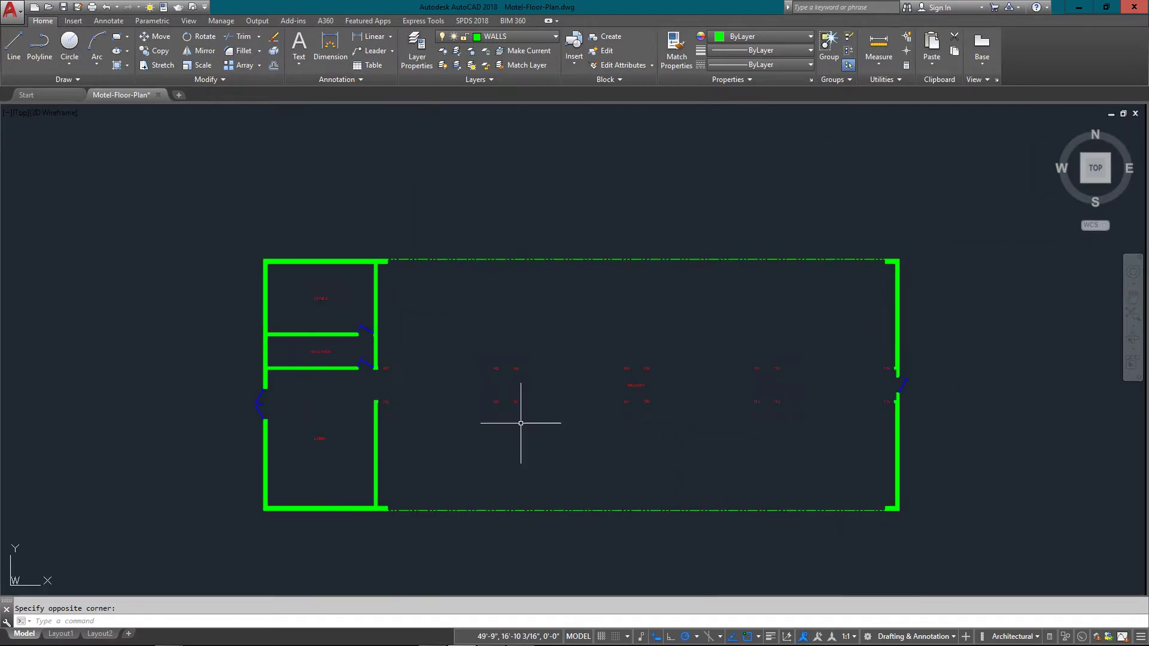
scroll(613, 393, "up", 2)
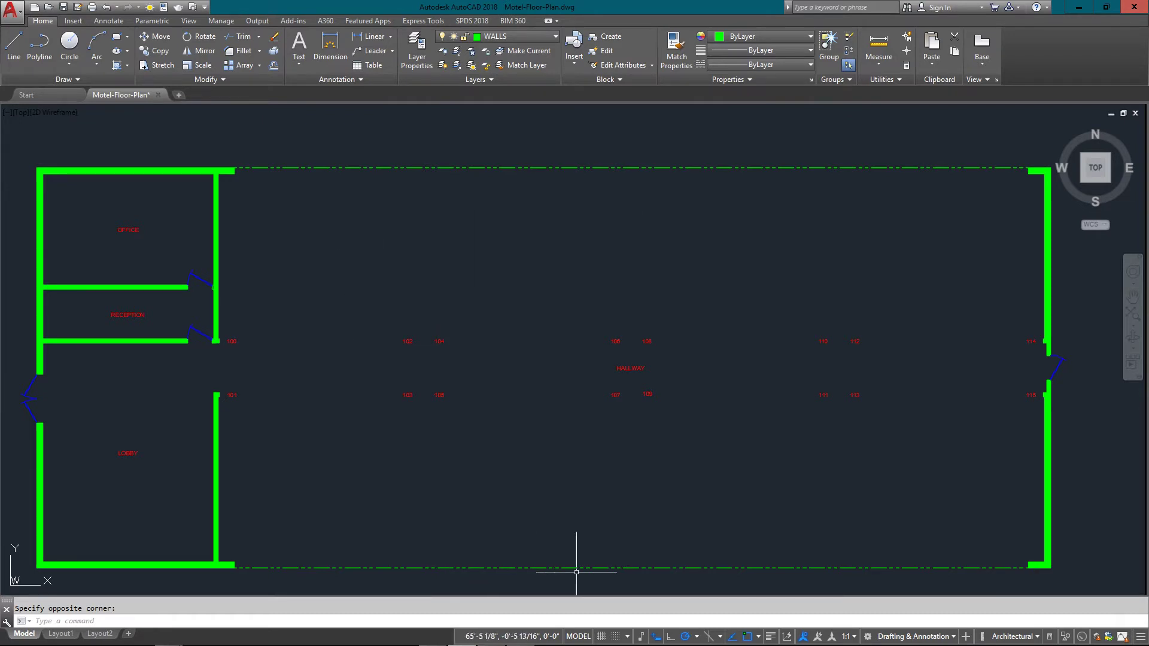
middle_click_drag(523, 570, 520, 568)
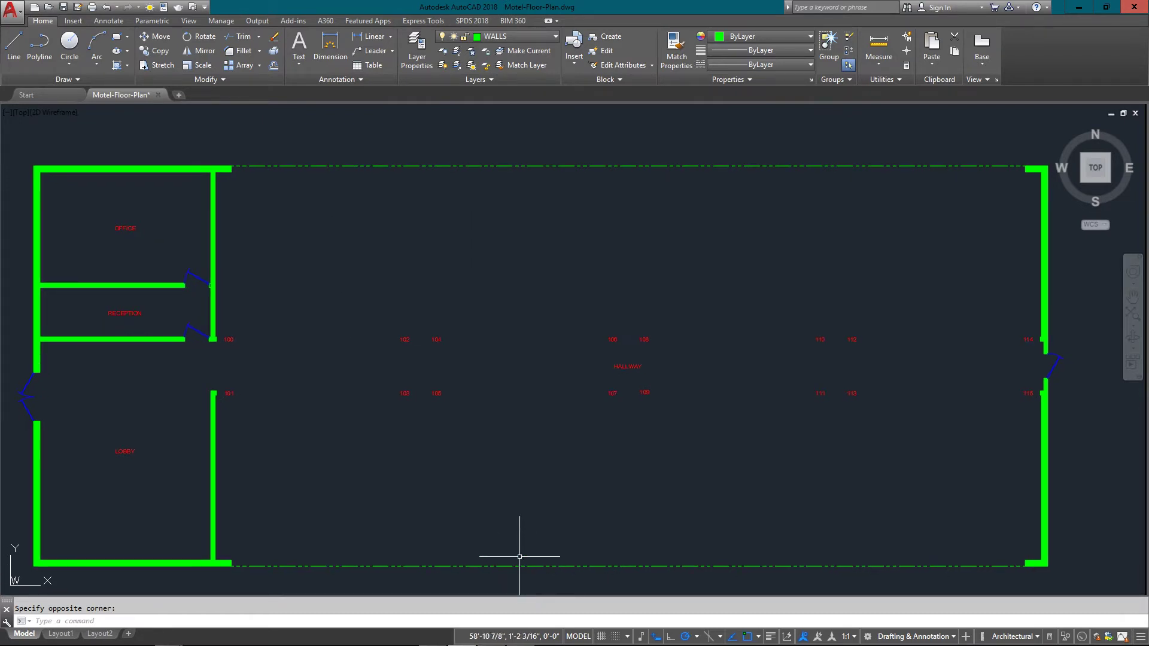
middle_click_drag(507, 154, 509, 159)
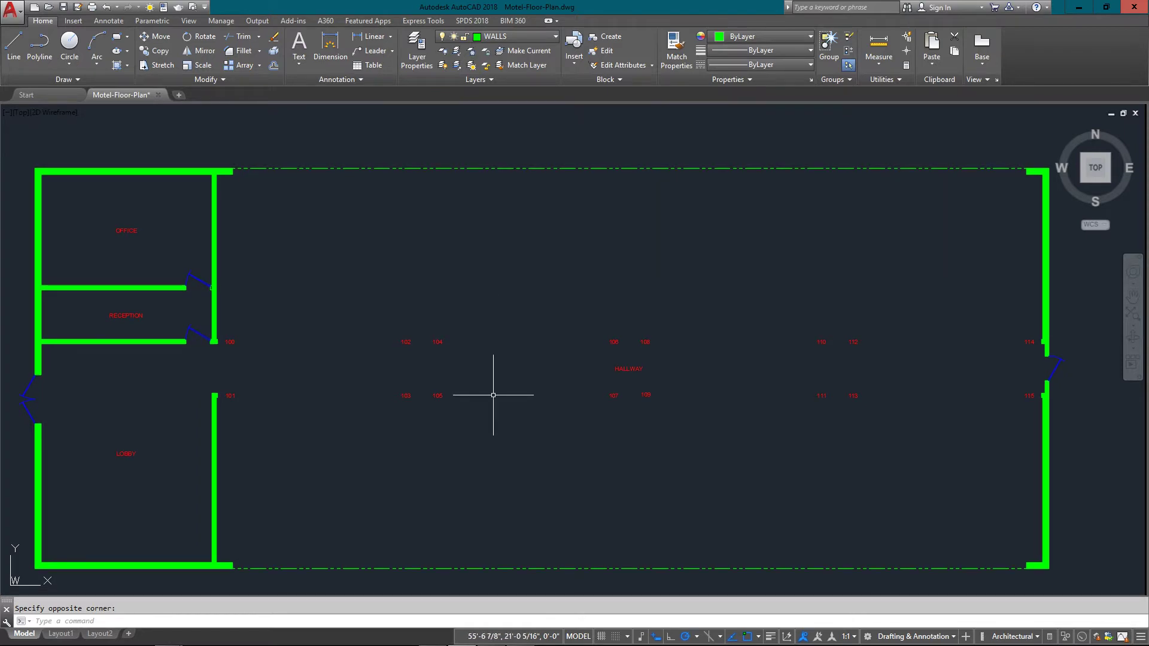
- Open the External References palette with XR, move it right, and show the Attach file-type list
type("x")
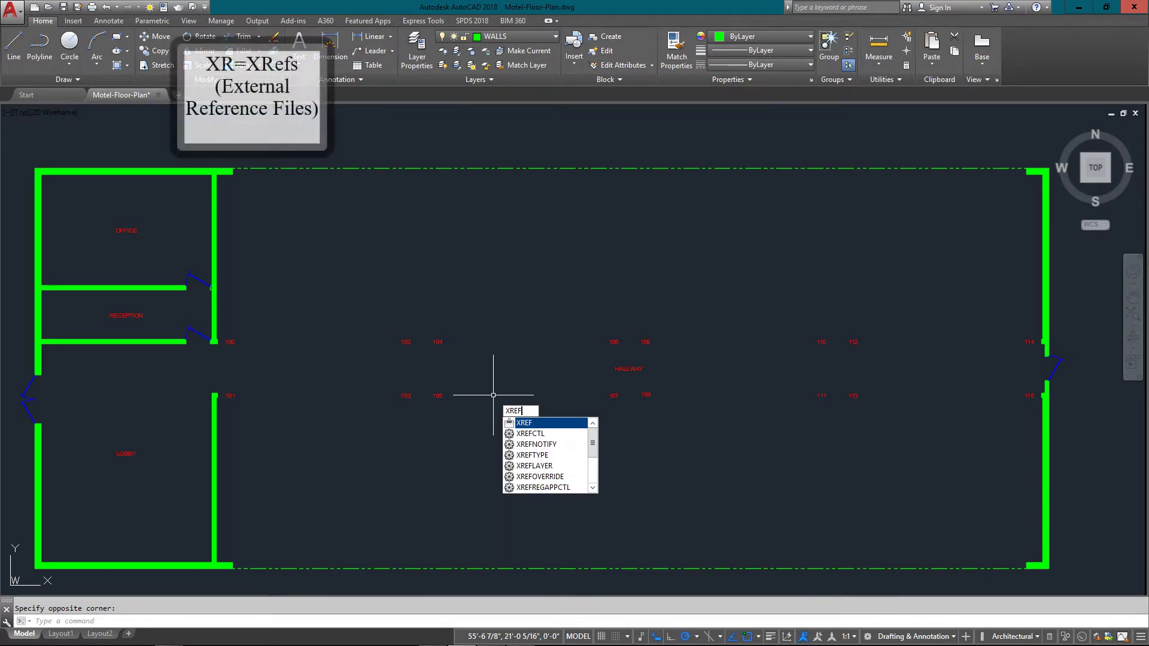
key("Return")
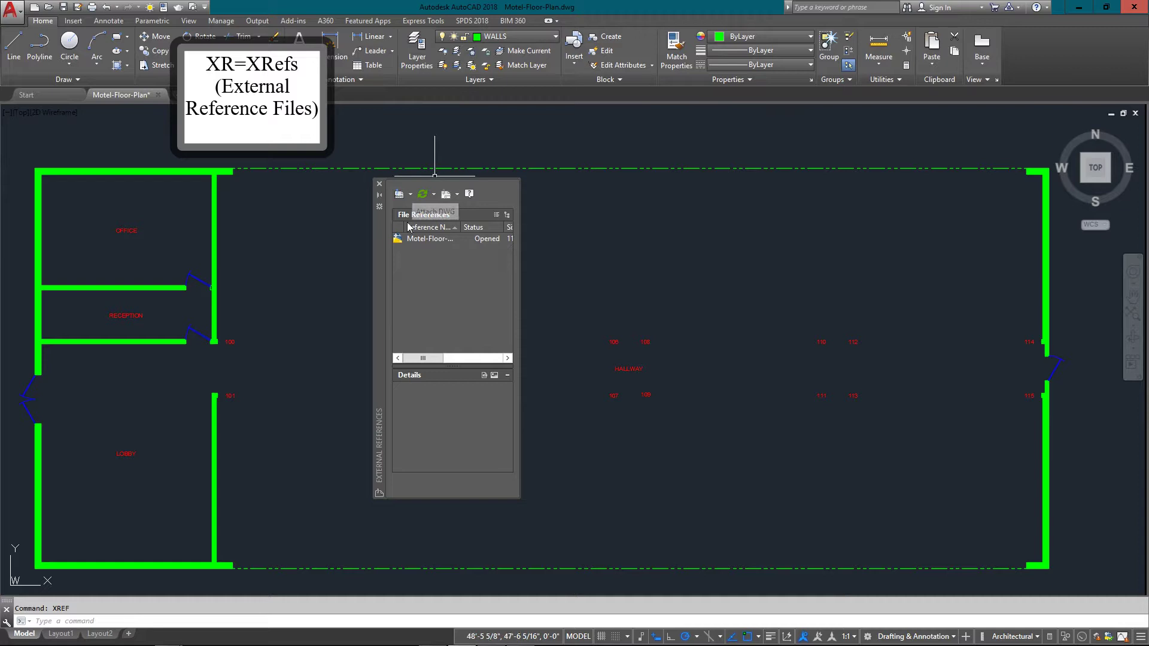
left_click_drag(379, 261, 594, 241)
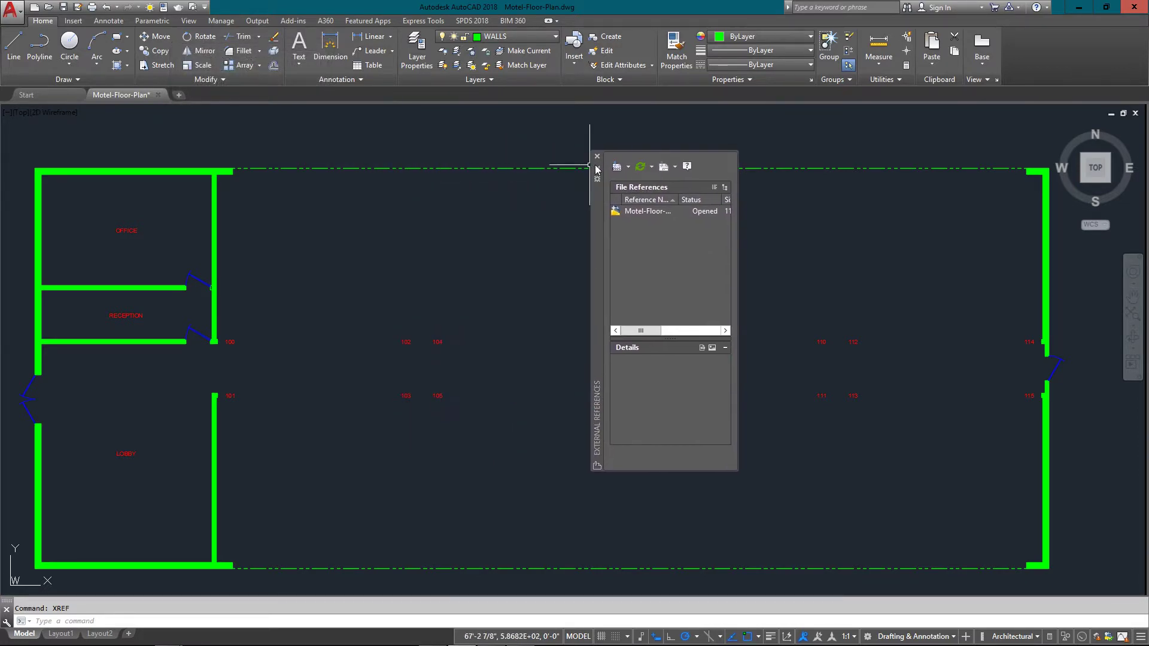
left_click(628, 167)
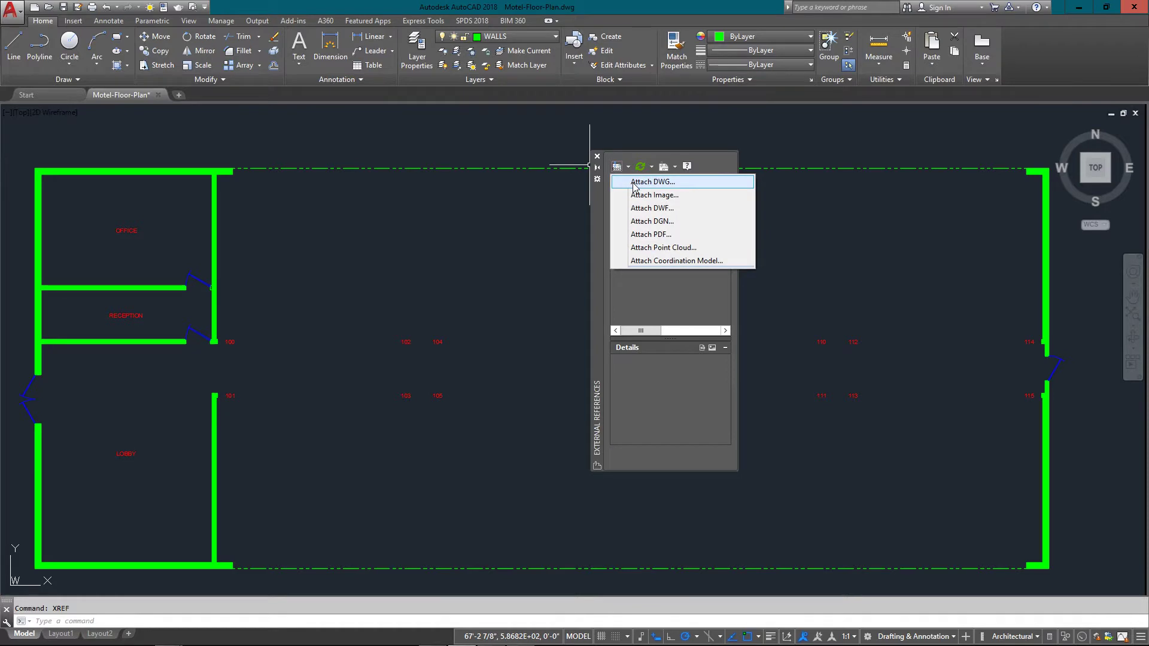
left_click(597, 233)
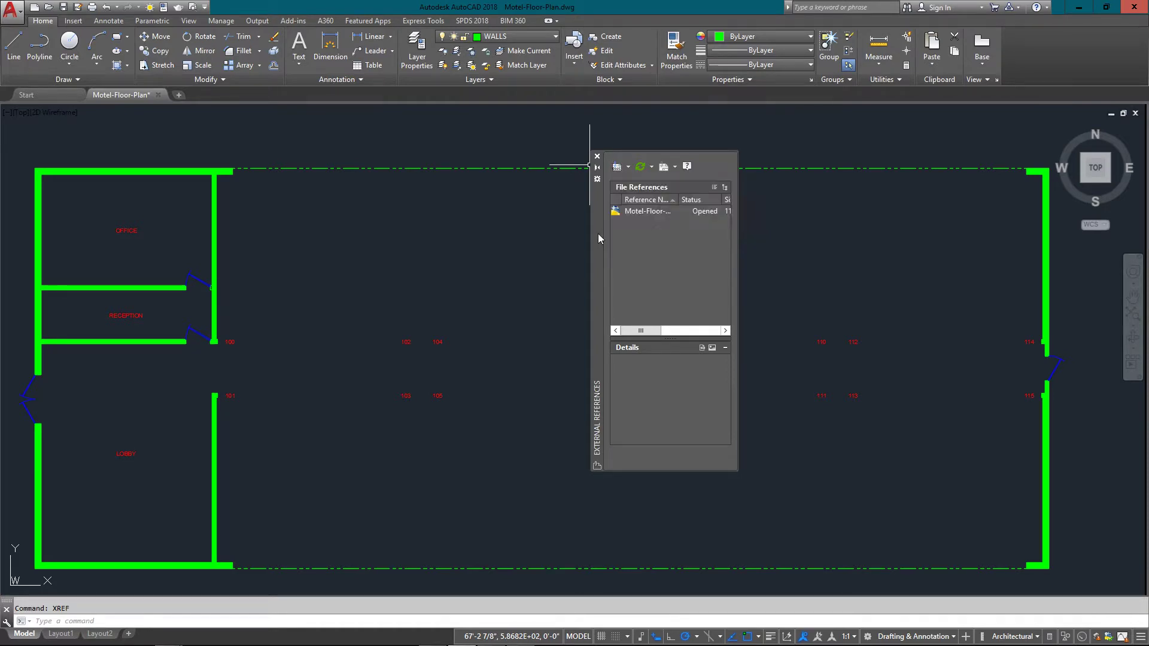
left_click(642, 211)
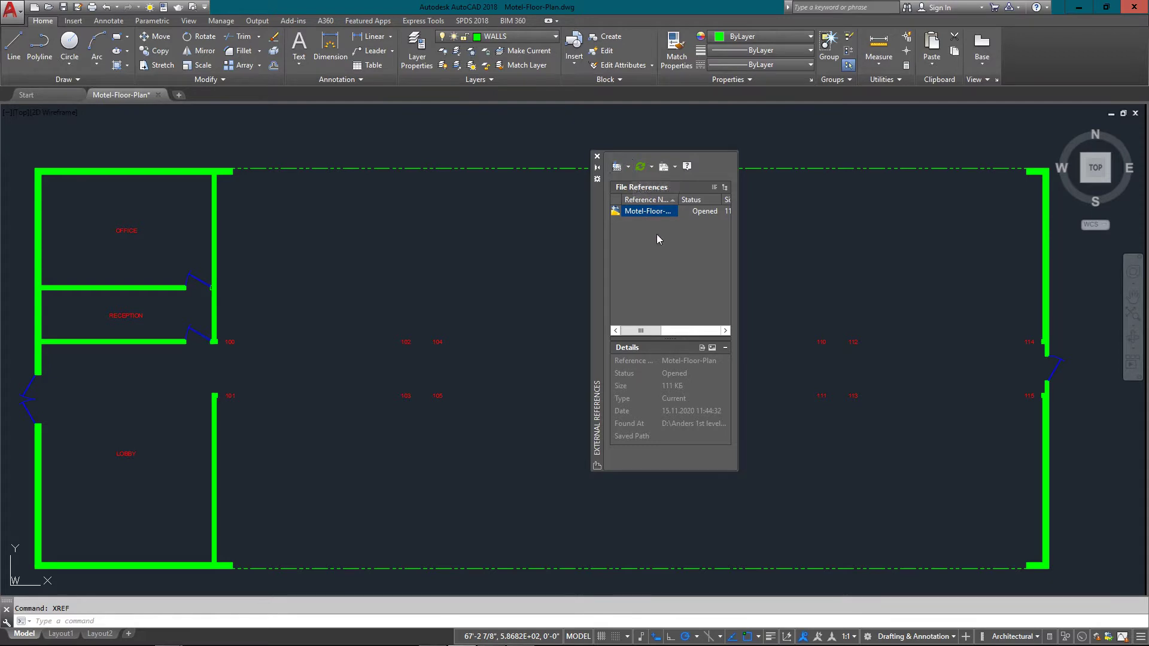
left_click(631, 167)
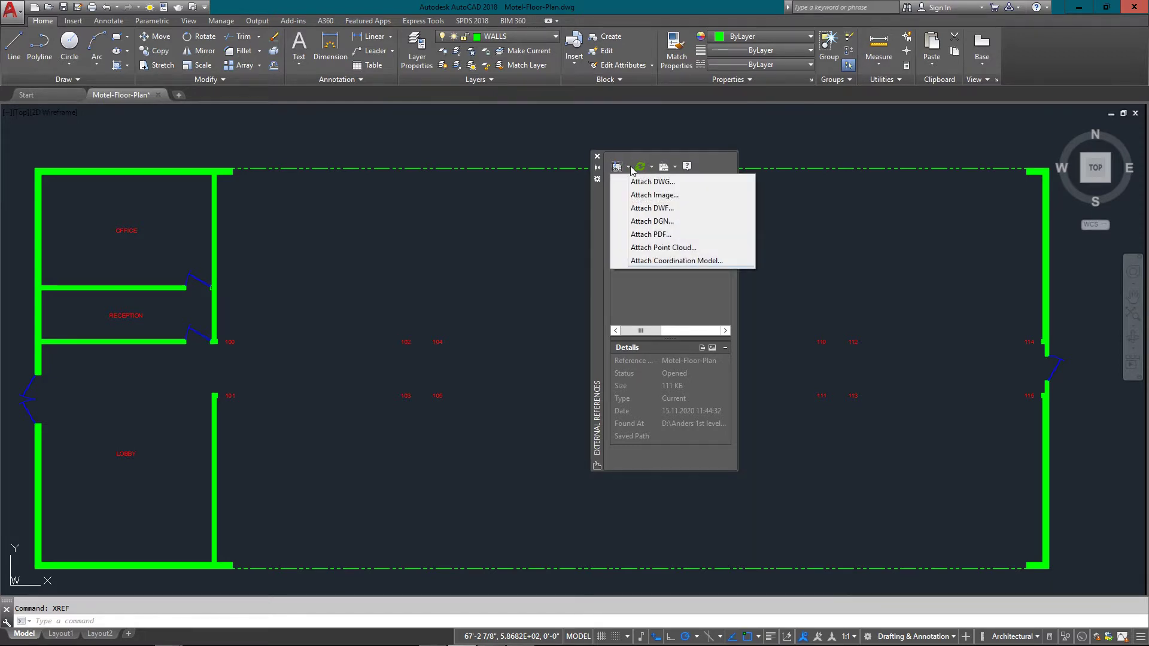
- Choose Attach DWG and open typical-motel-room as the reference drawing
left_click(645, 187)
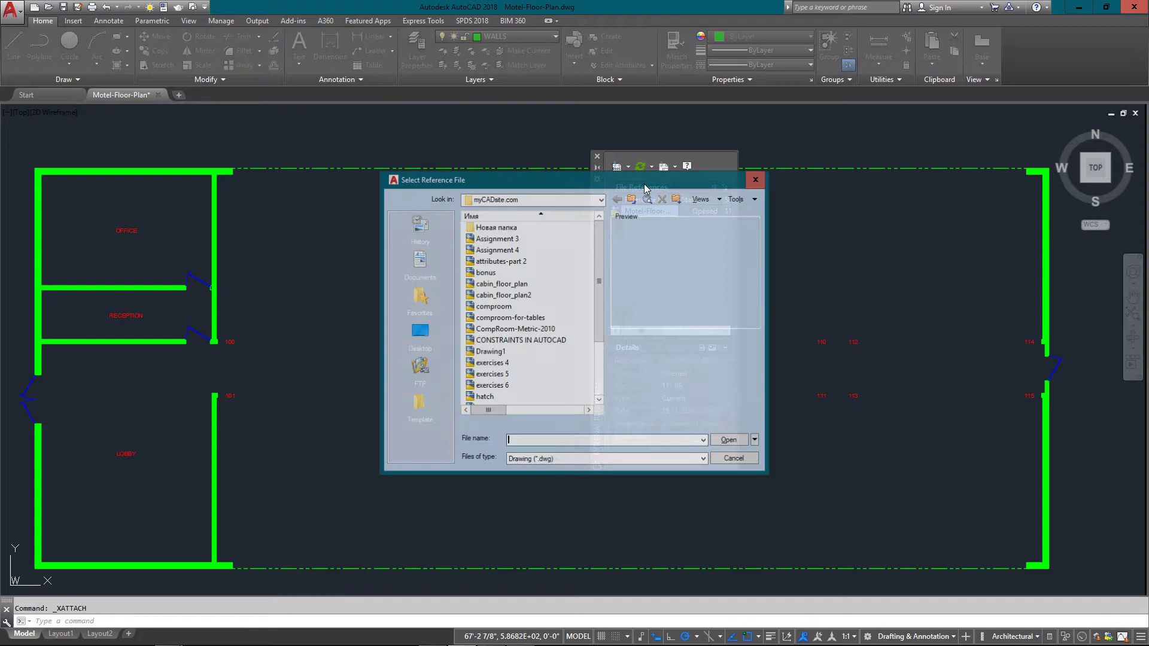
left_click_drag(597, 277, 600, 390)
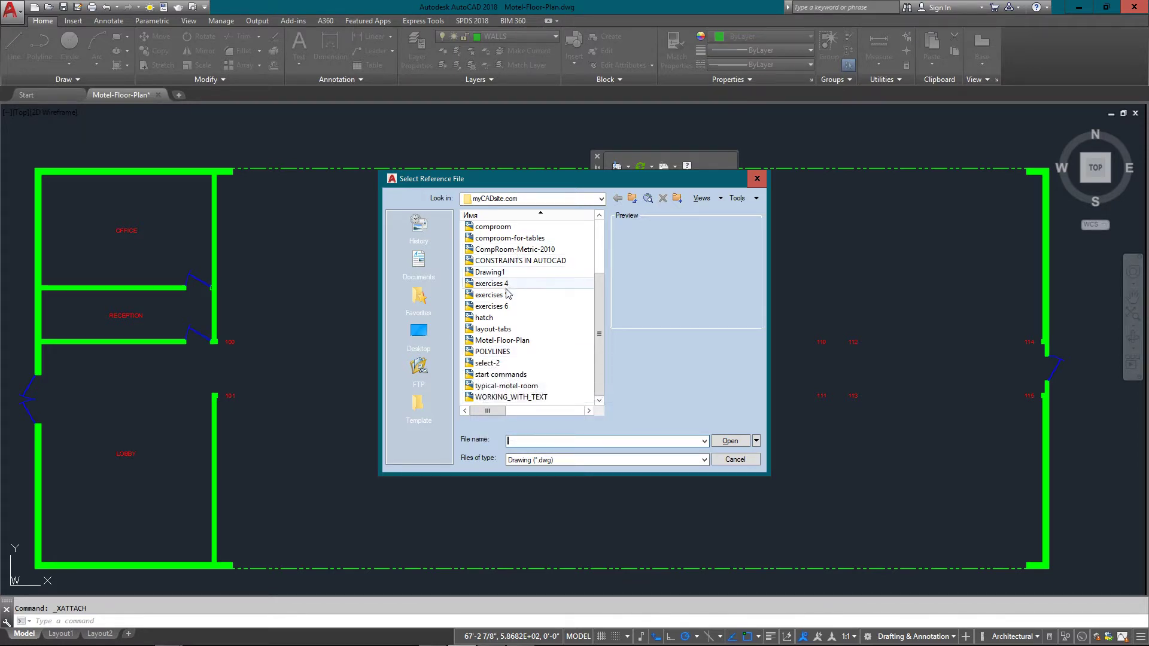
left_click(506, 386)
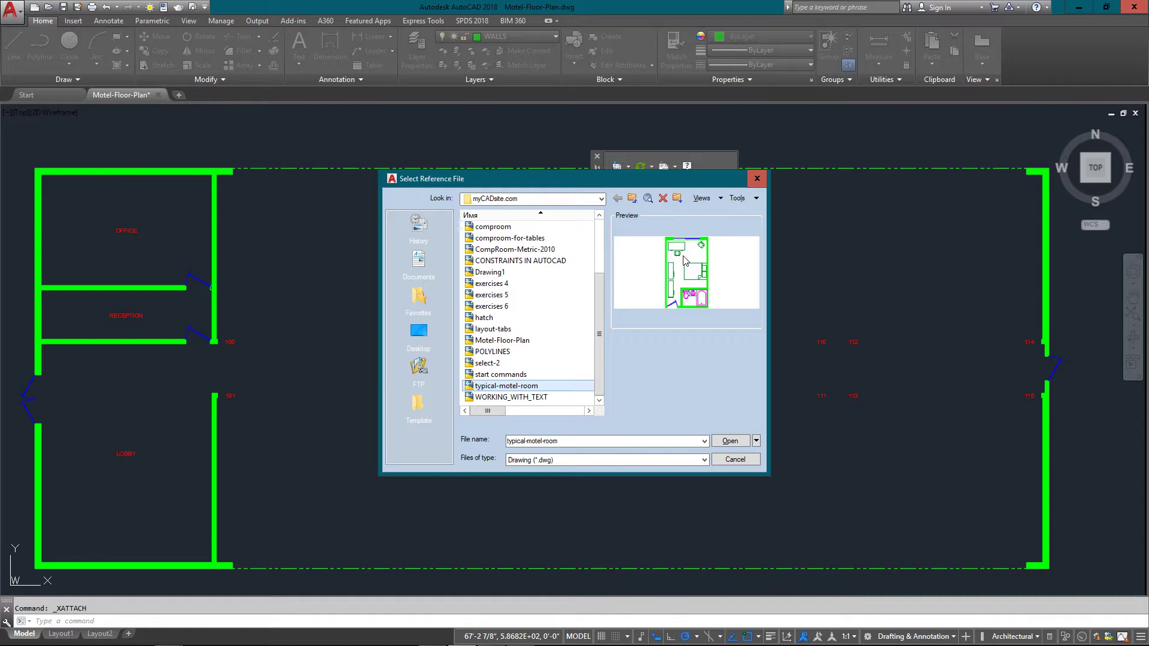
left_click(726, 442)
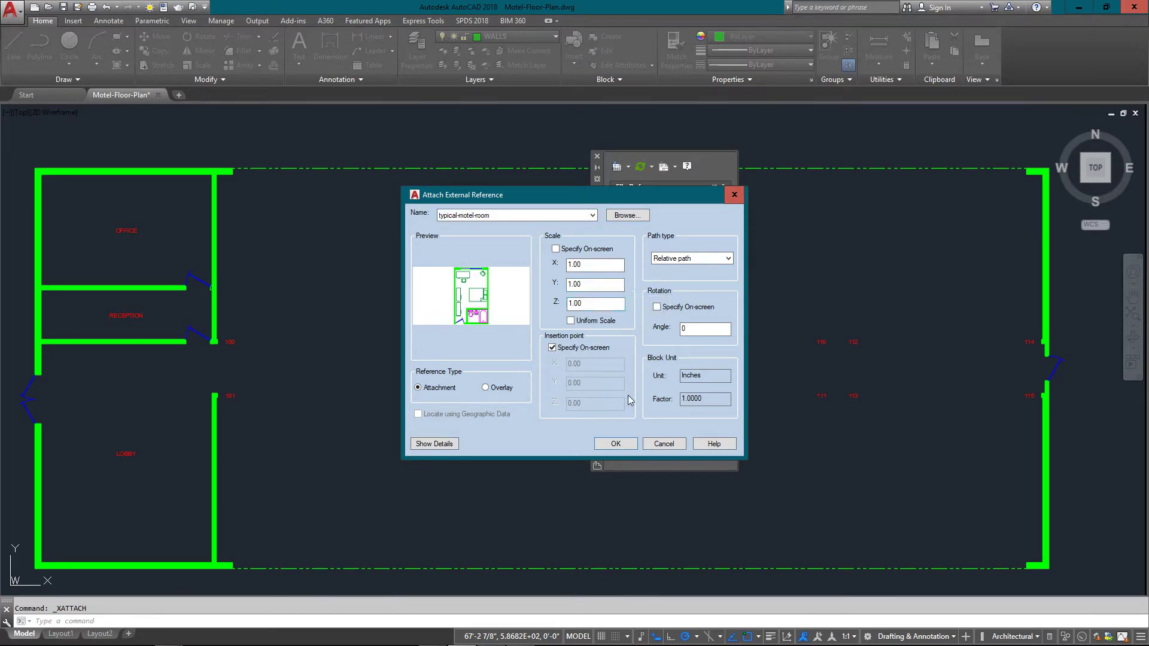
- Place the typical-motel-room xref at the wall corner by room 100
left_click(627, 445)
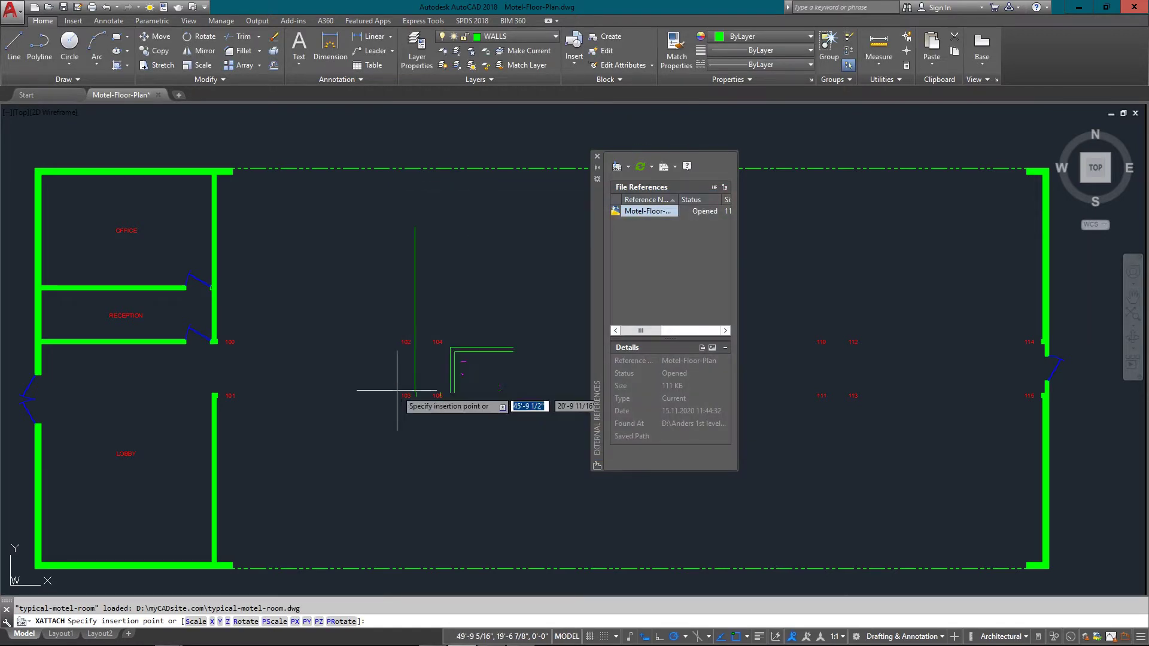
scroll(252, 333, "up", 4)
middle_click_drag(252, 332, 418, 358)
scroll(418, 358, "up", 2)
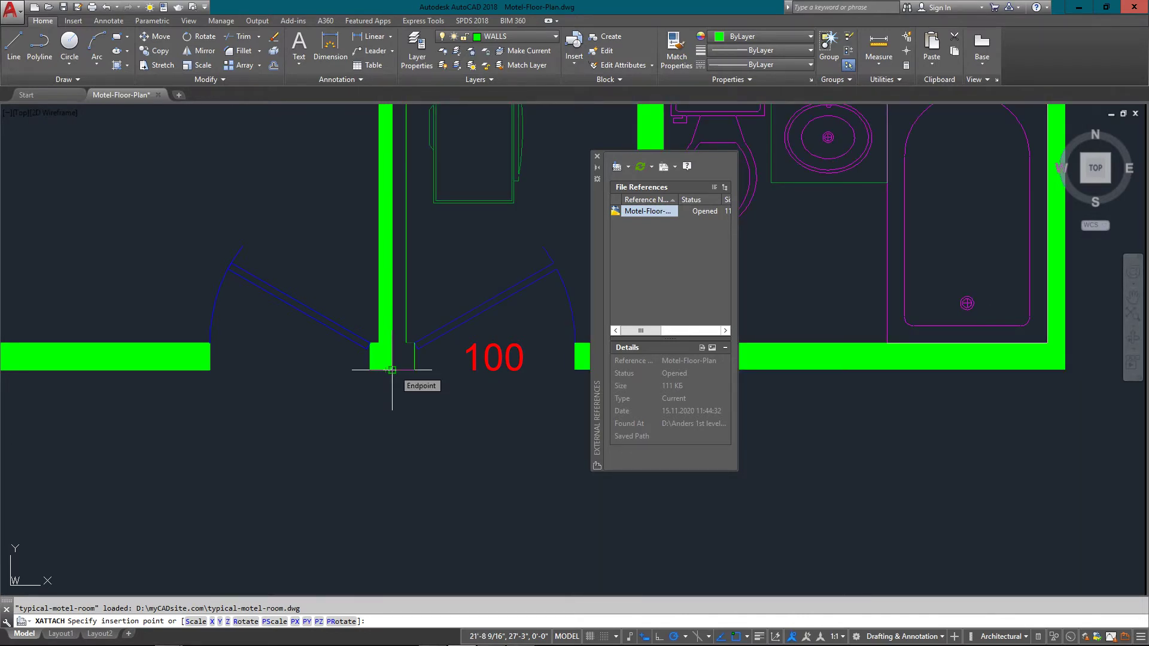
left_click(392, 370)
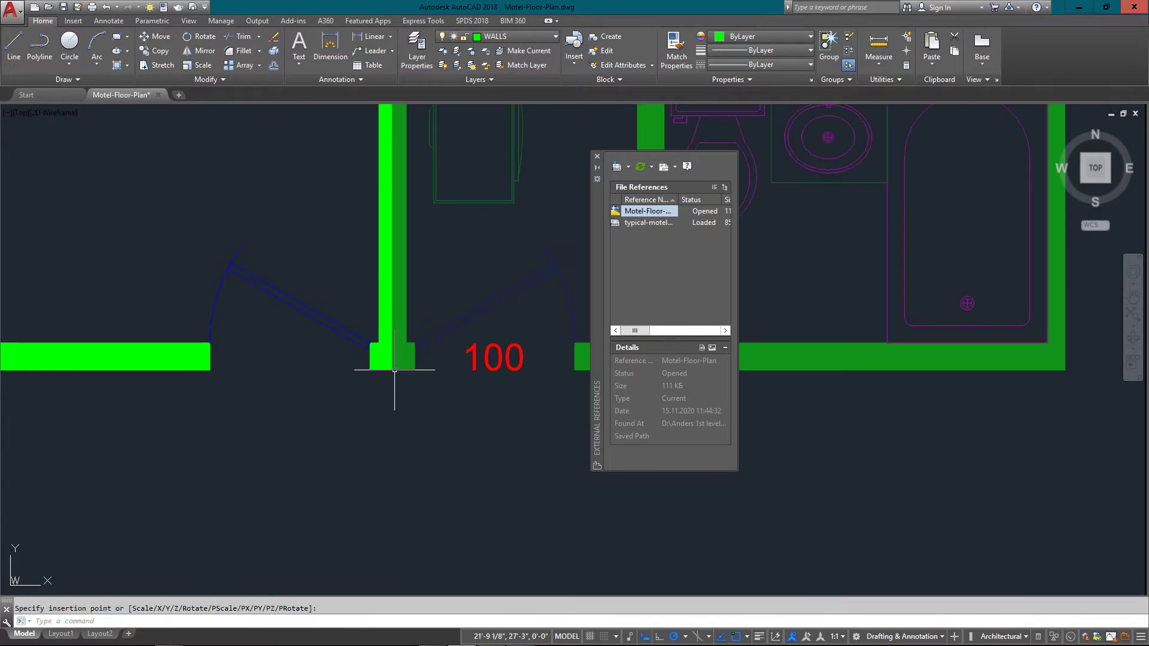
- Cancel the file chooser, keeping the xref list open, and view room 100's furniture
key("Return")
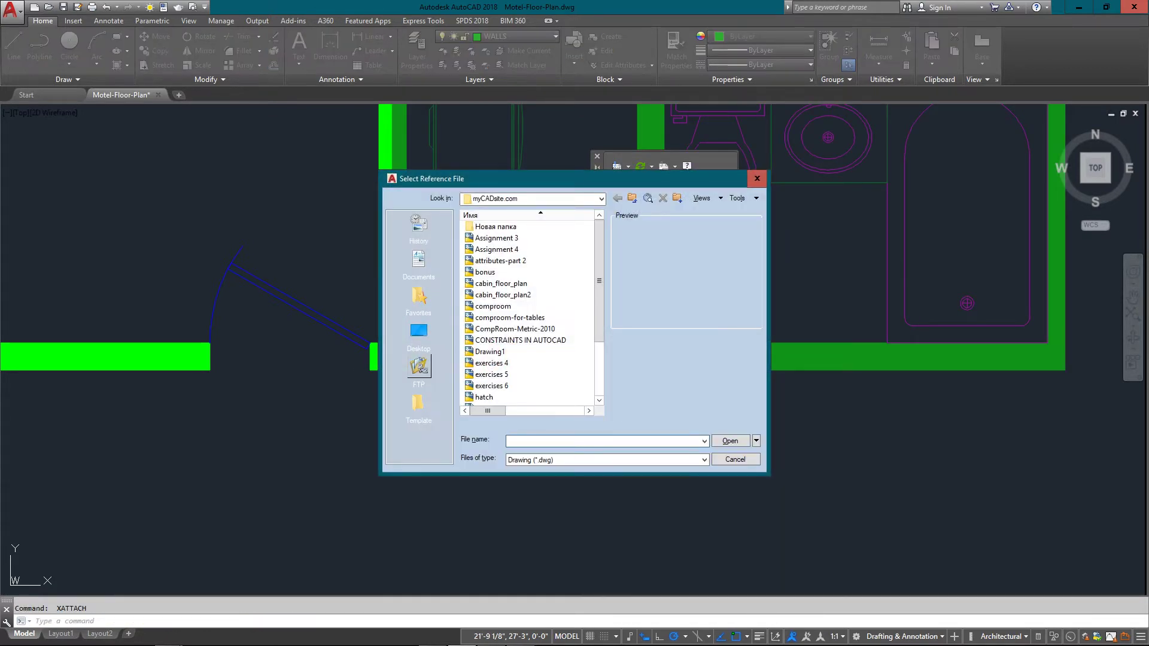
left_click(757, 178)
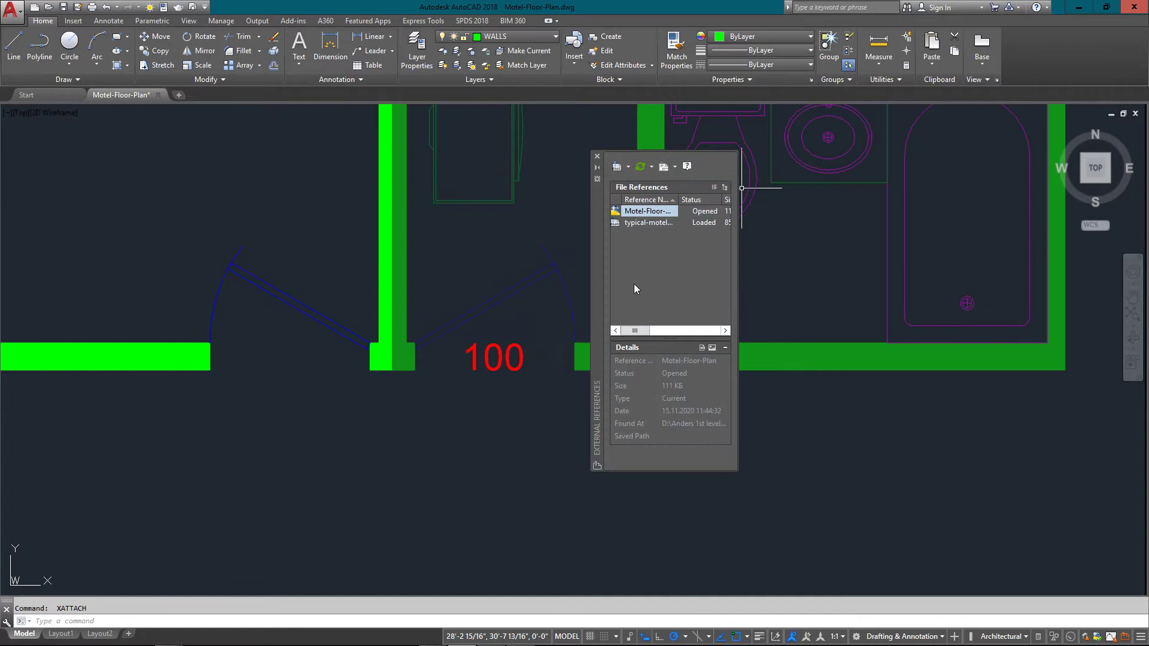
scroll(472, 335, "down", 5)
mouse_move(472, 335)
middle_mouse_down()
mouse_move(376, 422)
mouse_move(255, 473)
mouse_move(266, 516)
middle_mouse_up()
scroll(343, 479, "down", 2)
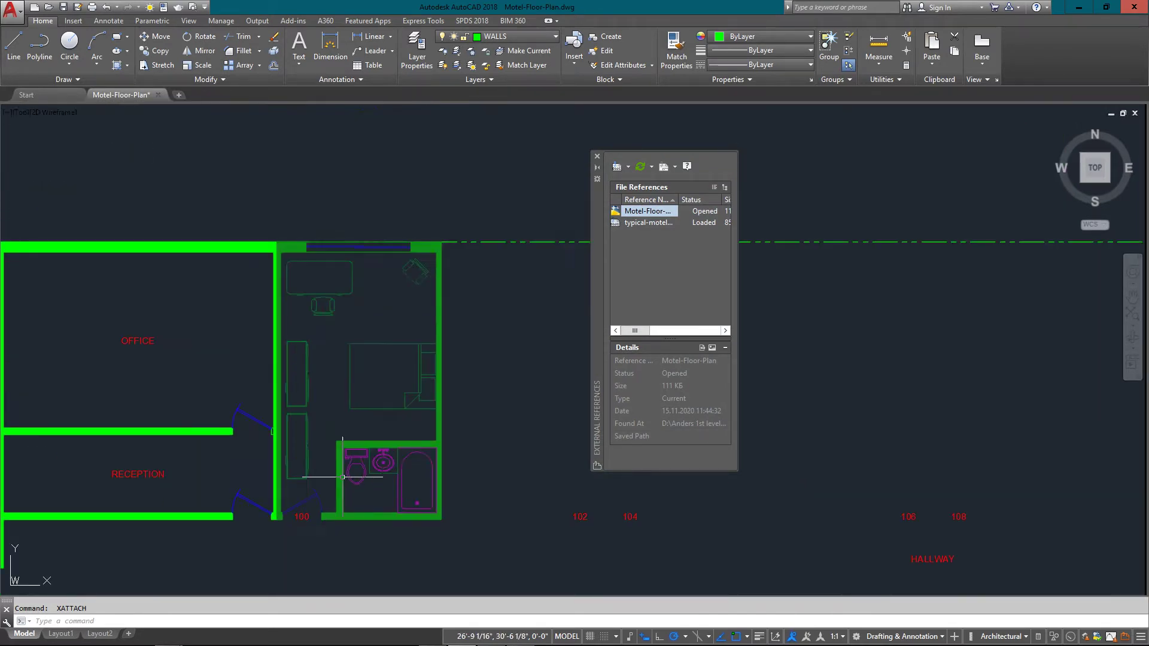
- Lower the xref fading slider, then raise it to about 26
middle_click_drag(344, 476, 345, 418)
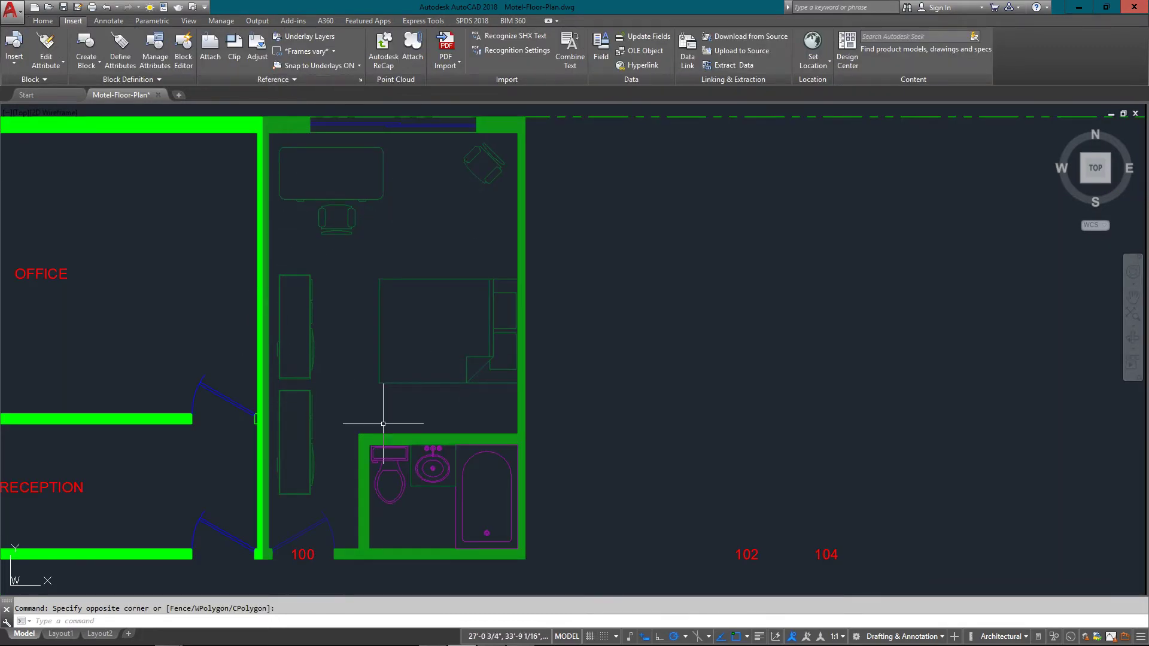
left_click(317, 79)
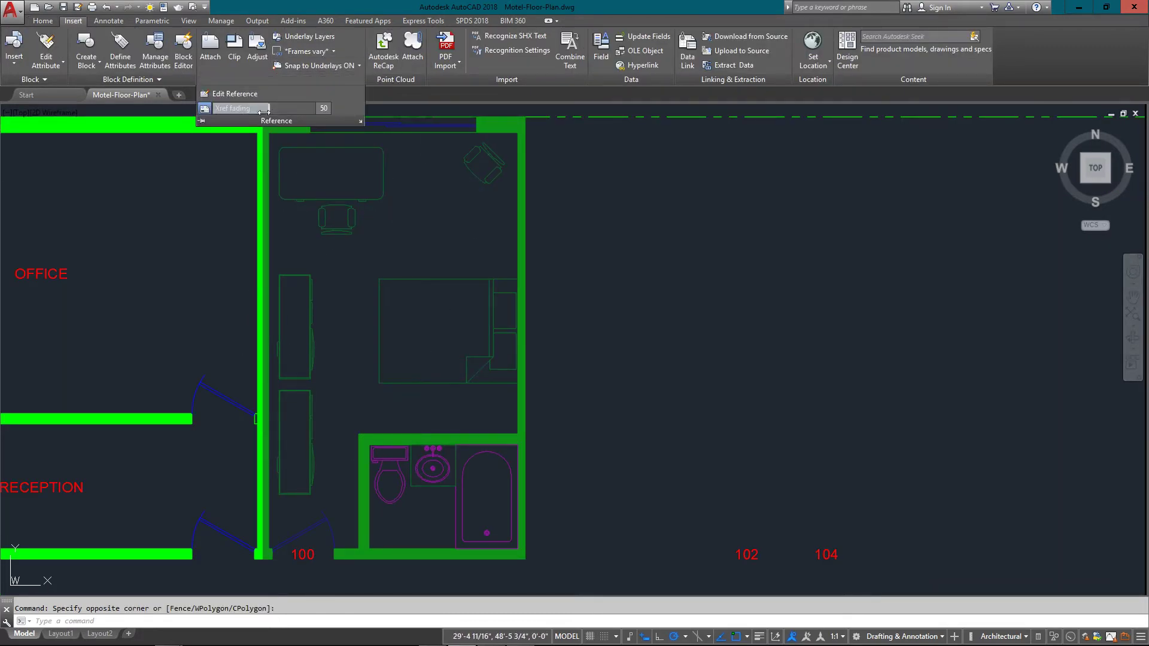
left_click_drag(245, 108, 222, 108)
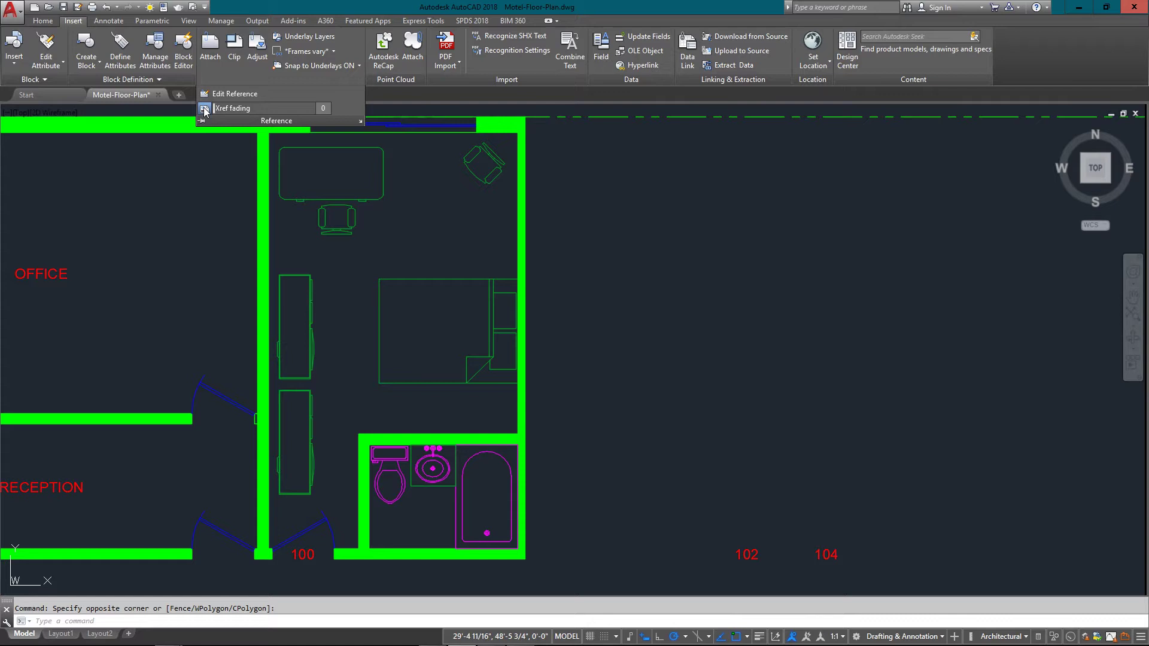
left_click_drag(213, 109, 367, 110)
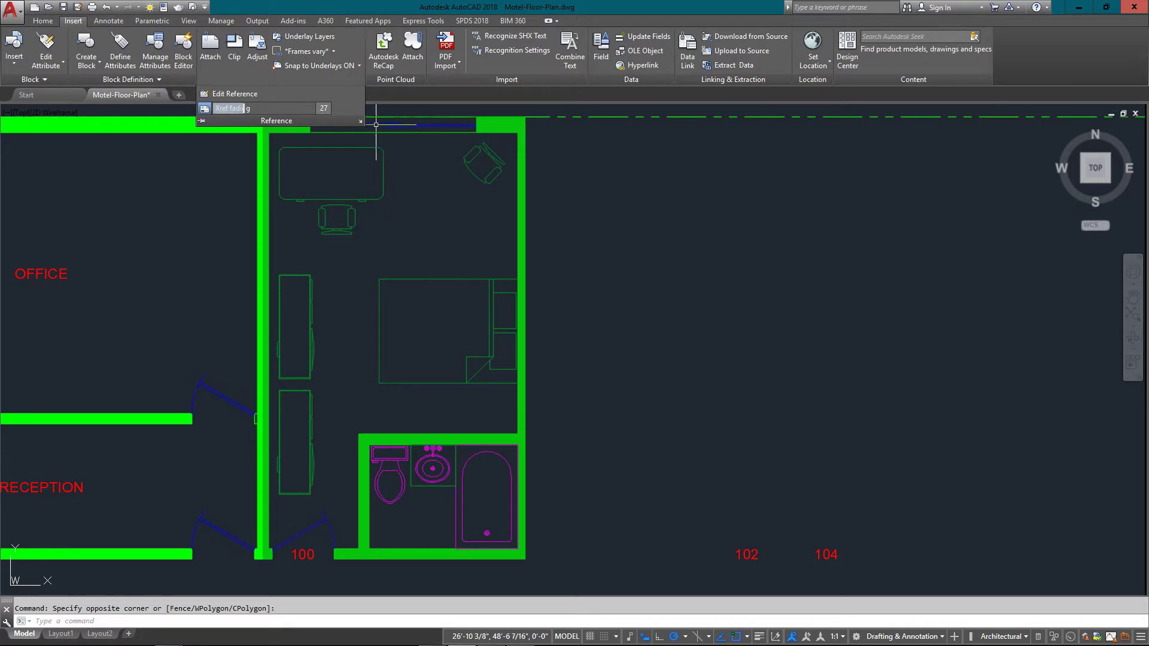
middle_click_drag(503, 264, 504, 259)
scroll(503, 259, "down", 2)
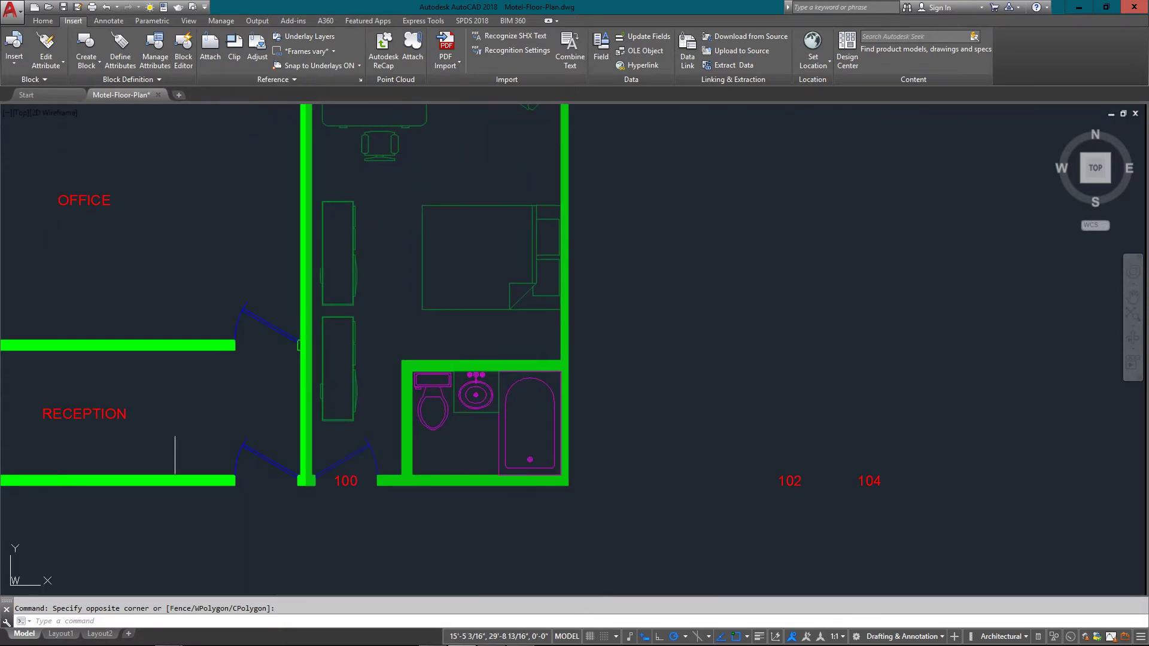
scroll(472, 523, "up", 5)
scroll(400, 382, "down", 2)
middle_click_drag(400, 382, 345, 419)
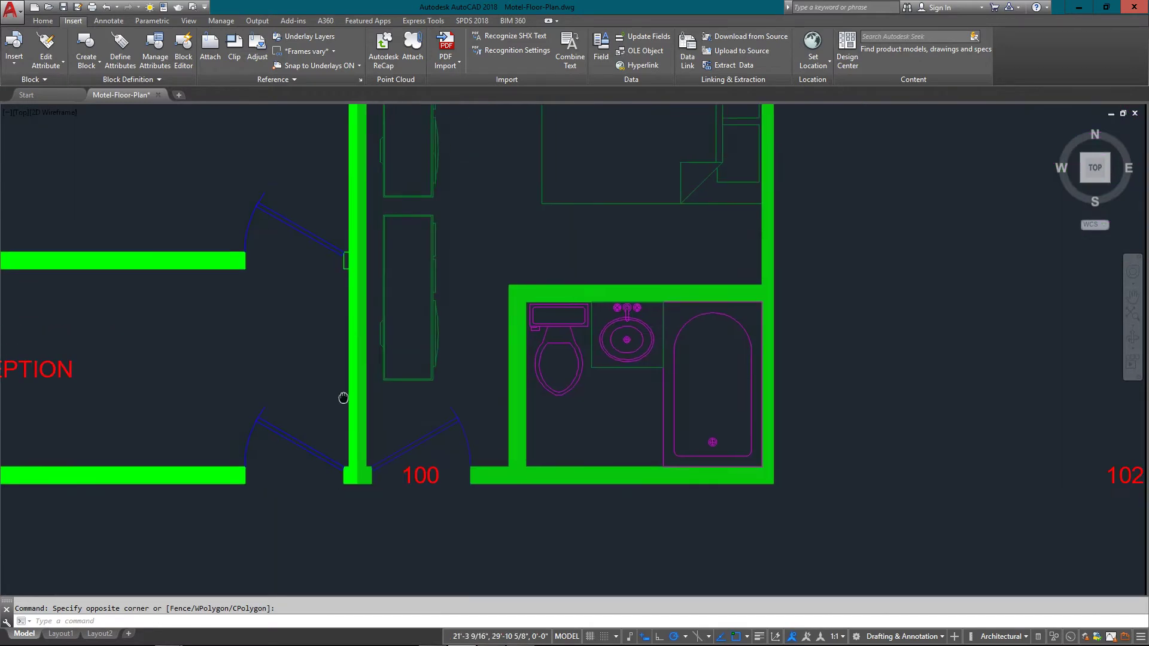
- Reduce xref fading again, then raise it to 32 so the room xref shows dimmed
left_click(292, 79)
left_click_drag(242, 108, 226, 109)
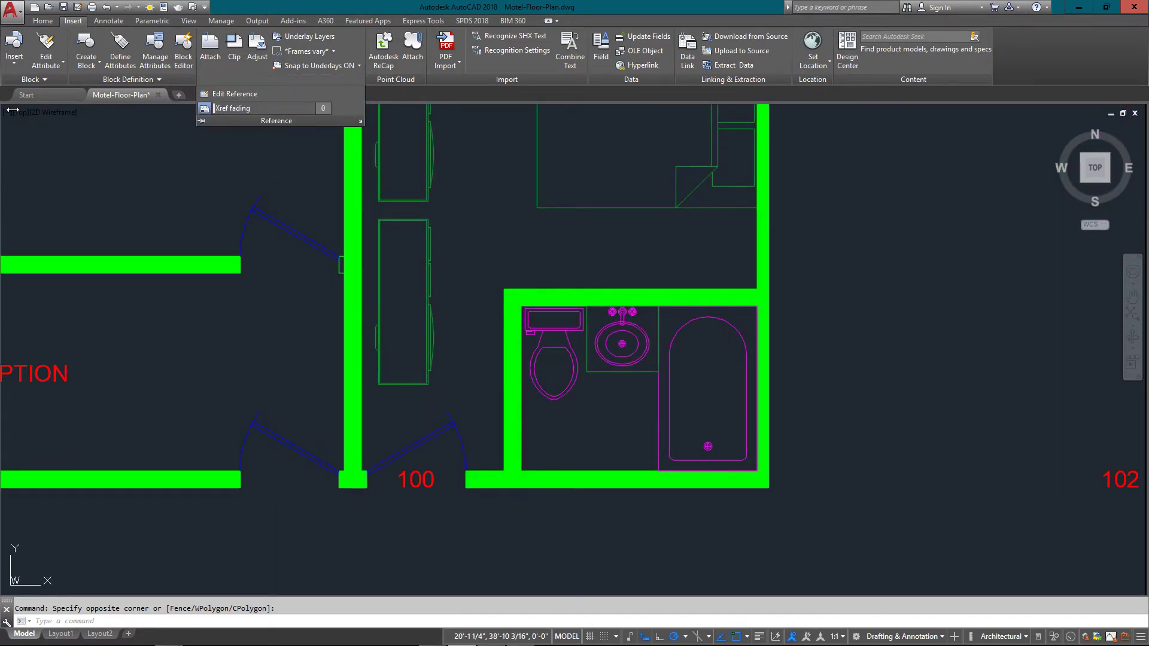
scroll(212, 202, "down", 4)
middle_click_drag(212, 203, 202, 301)
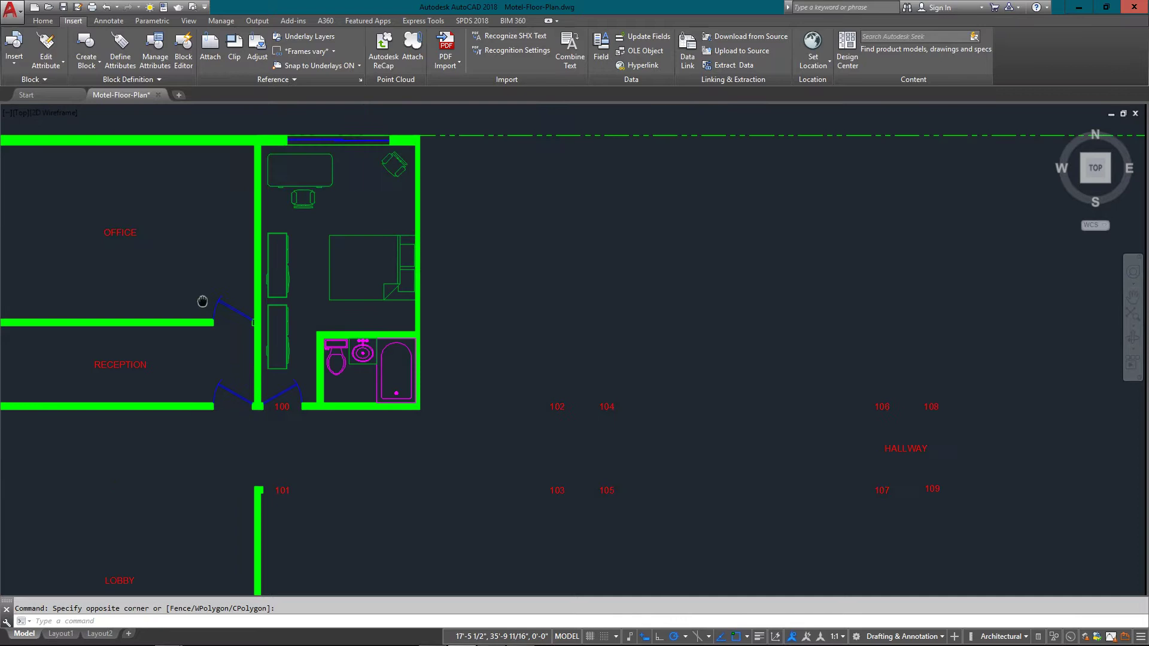
middle_click_drag(365, 261, 350, 257)
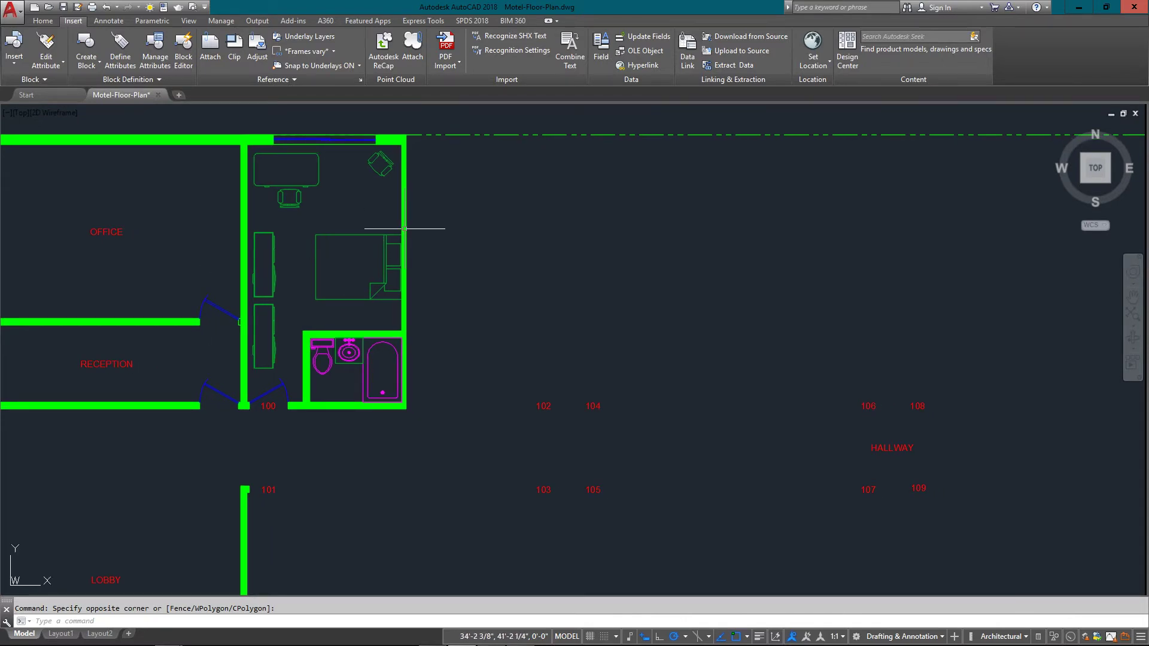
left_click(253, 80)
left_click_drag(241, 111, 339, 116)
left_click(450, 239)
scroll(453, 267, "down", 2)
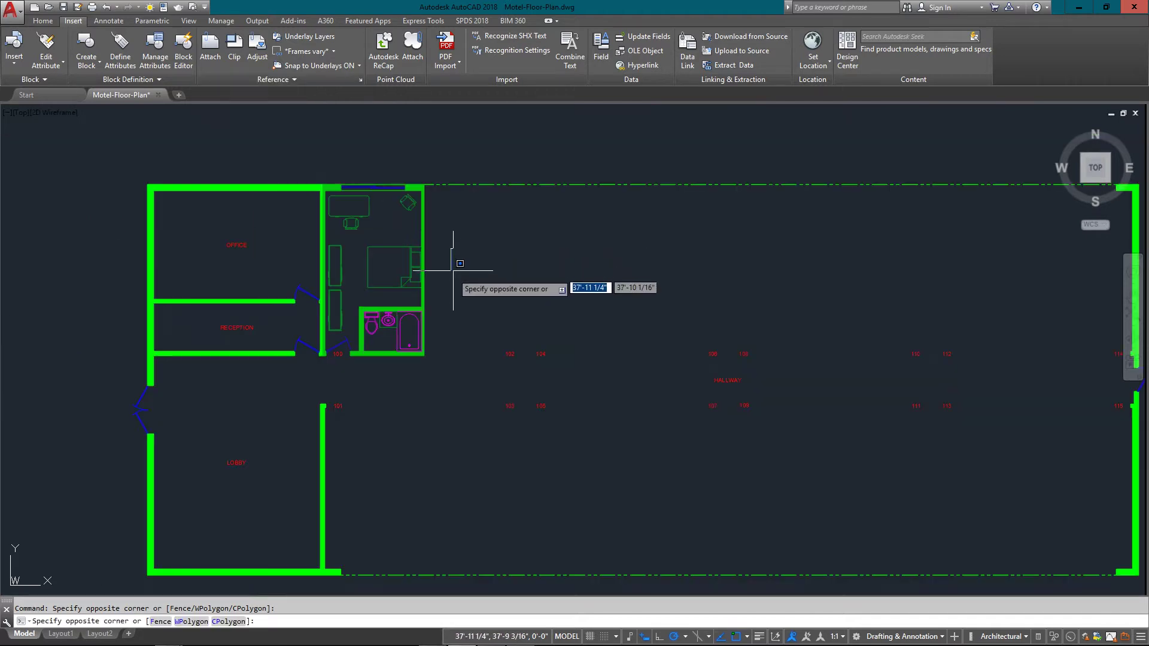
left_click(486, 262)
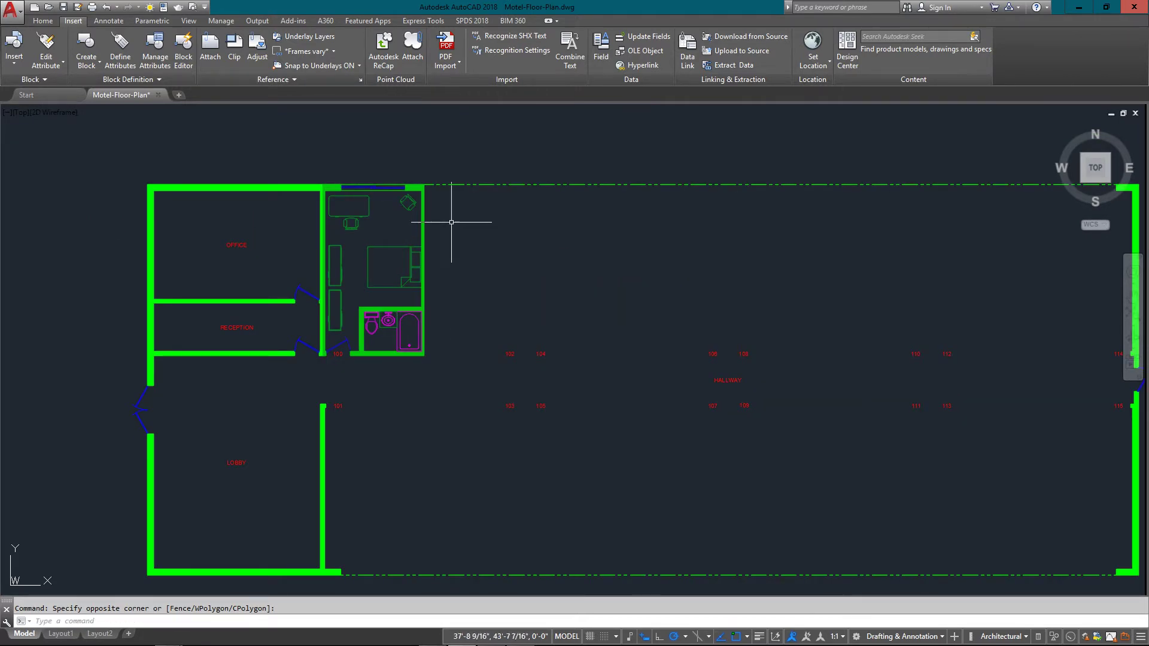
- Mirror the room xref about its east wall, keeping the original
left_click(422, 282)
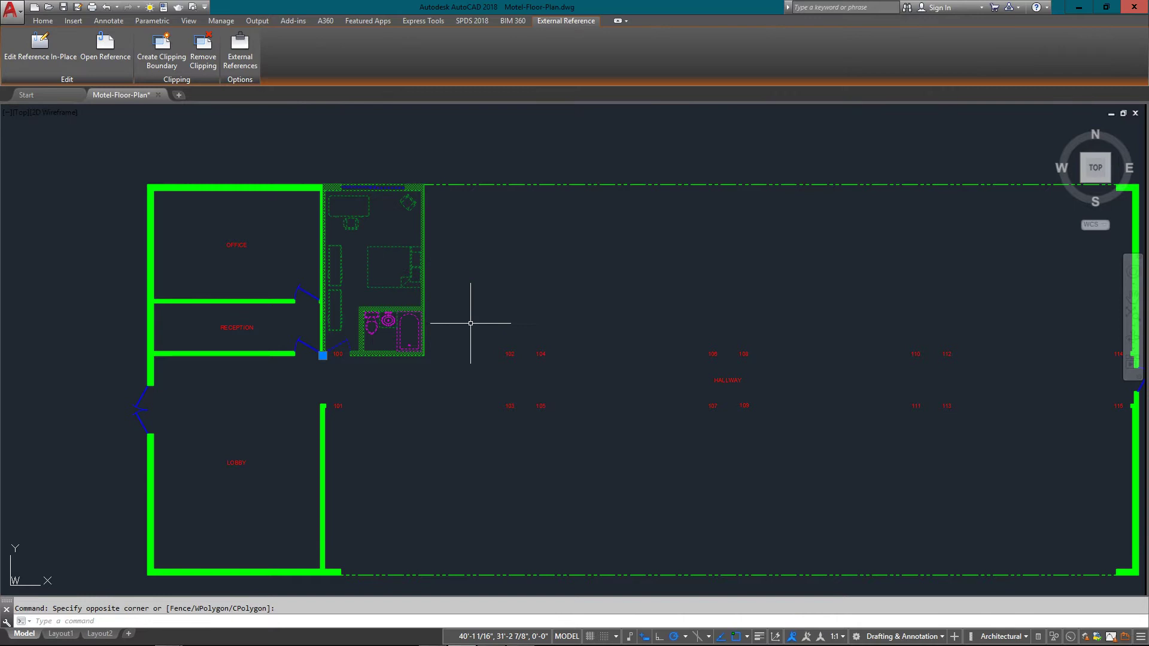
type("mi")
key("Return")
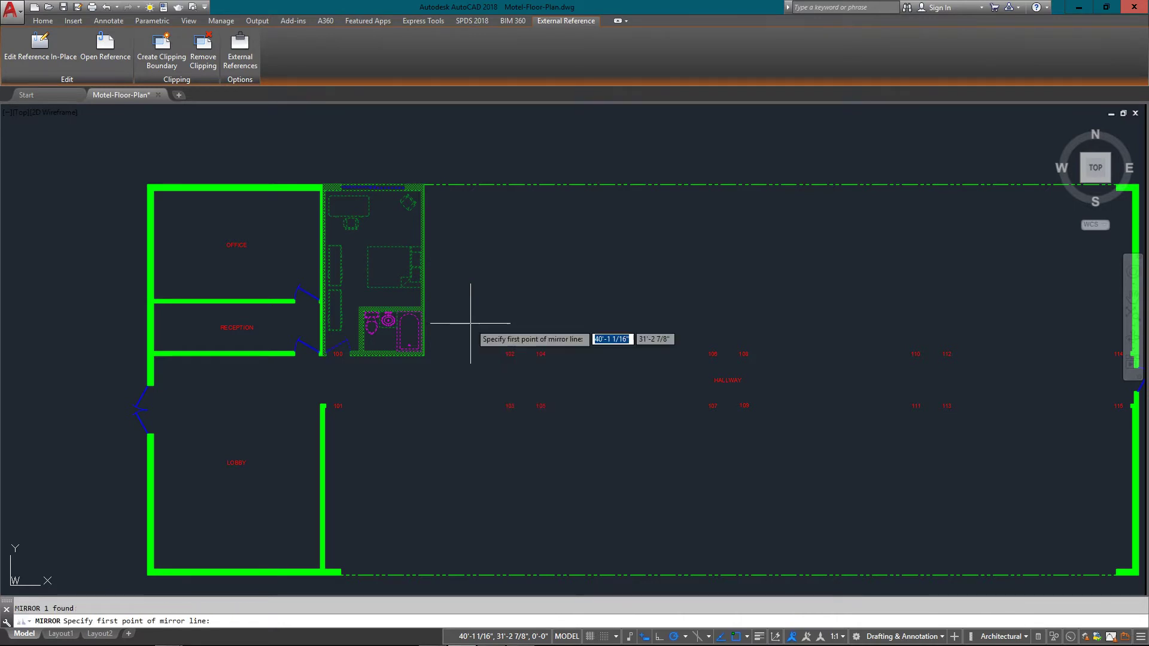
left_click(423, 355)
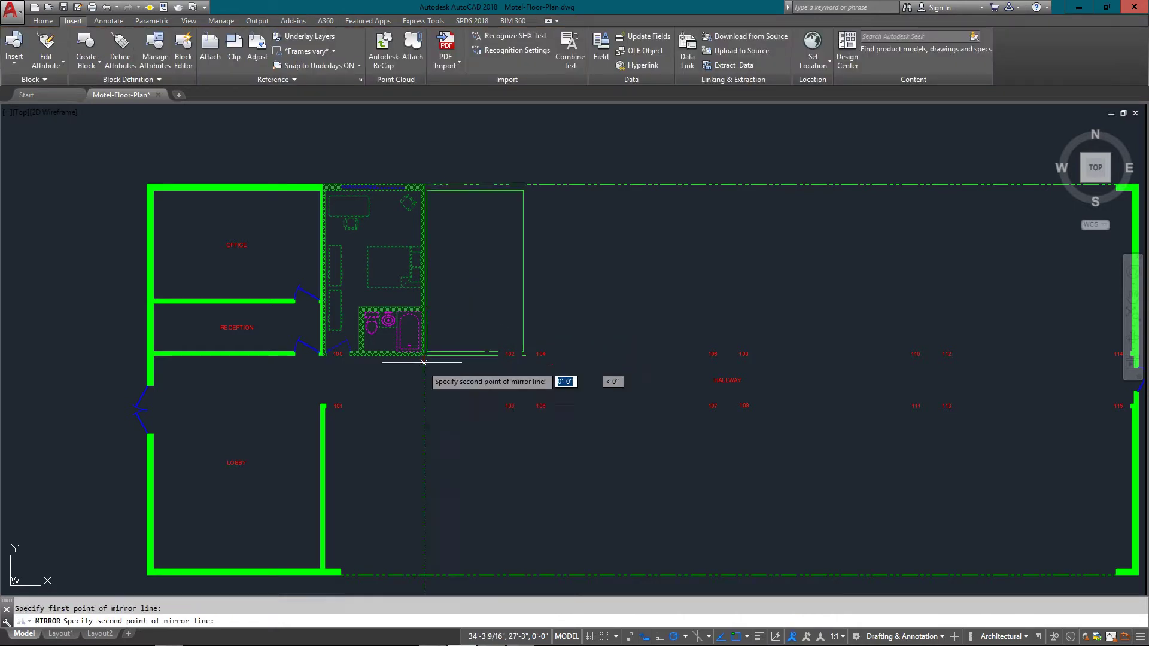
left_click(429, 465)
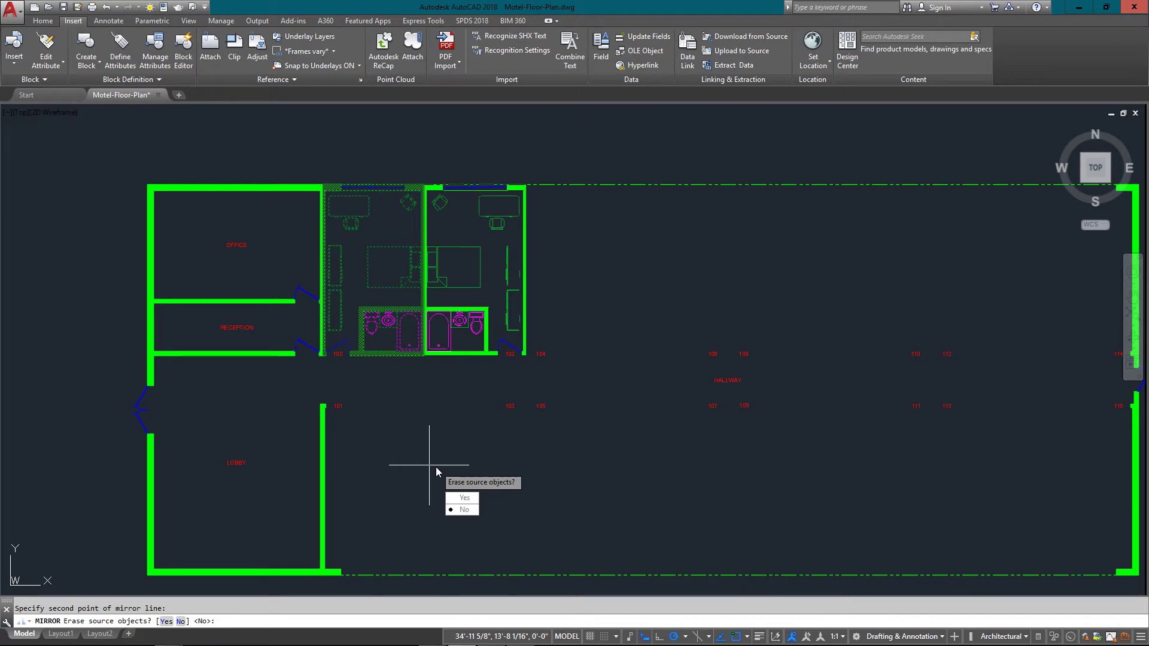
key("Return")
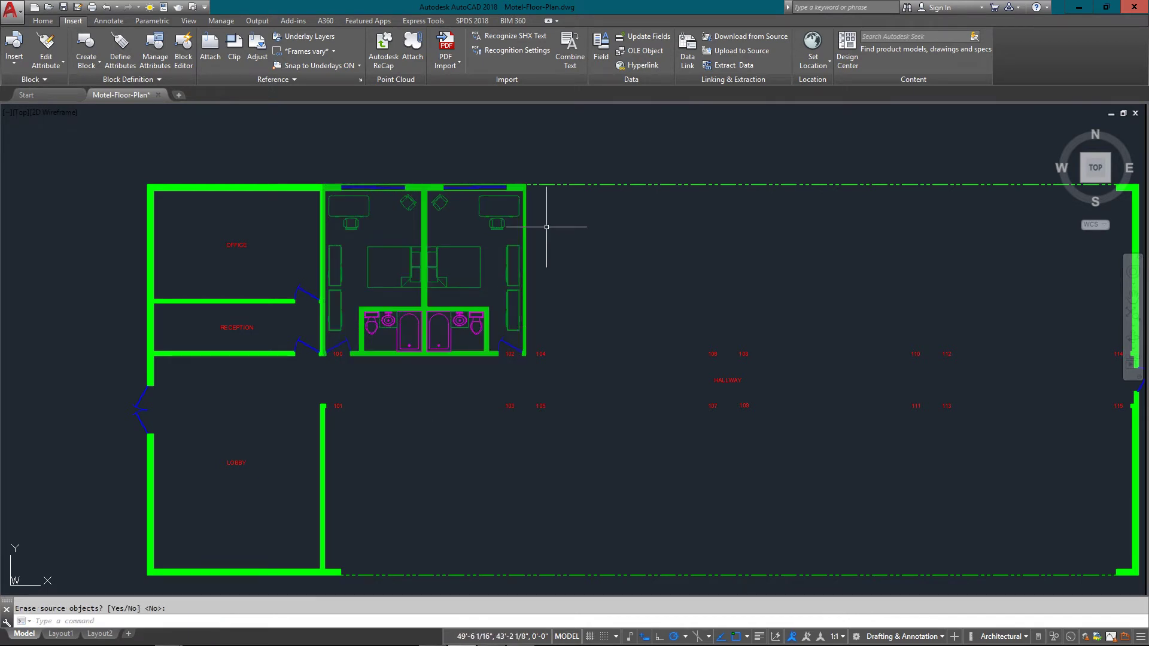
- Mirror both rooms about the wall between rooms 102 and 104, keeping the originals
left_click(614, 226)
left_click(381, 275)
type("mi")
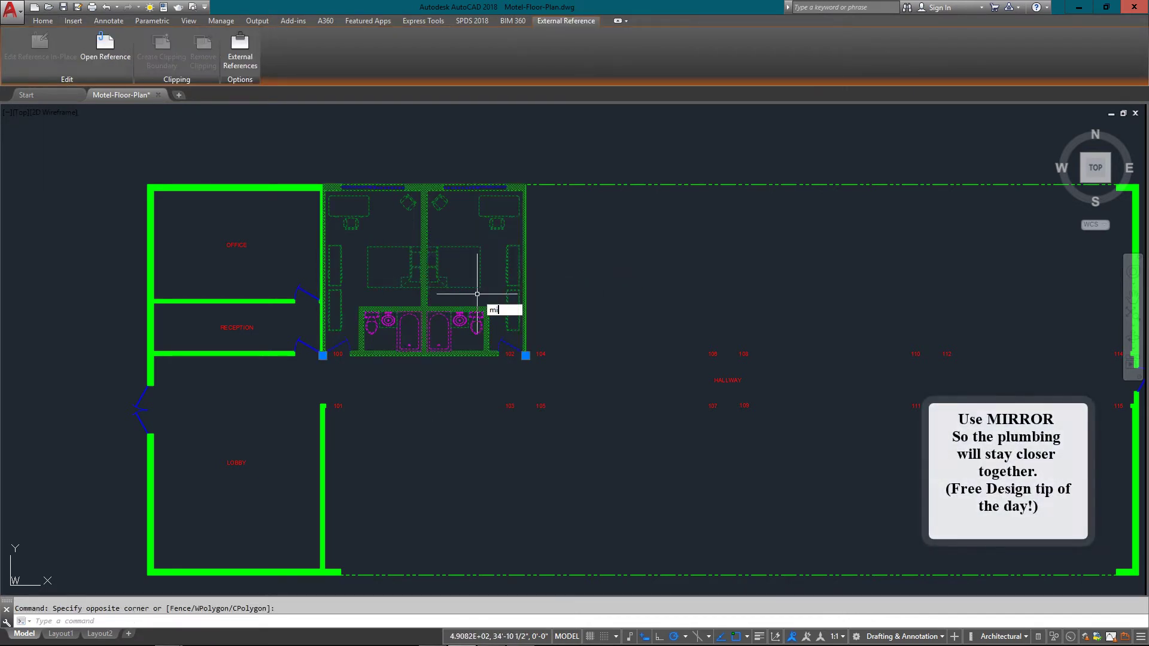
key("Return")
scroll(523, 362, "up", 6)
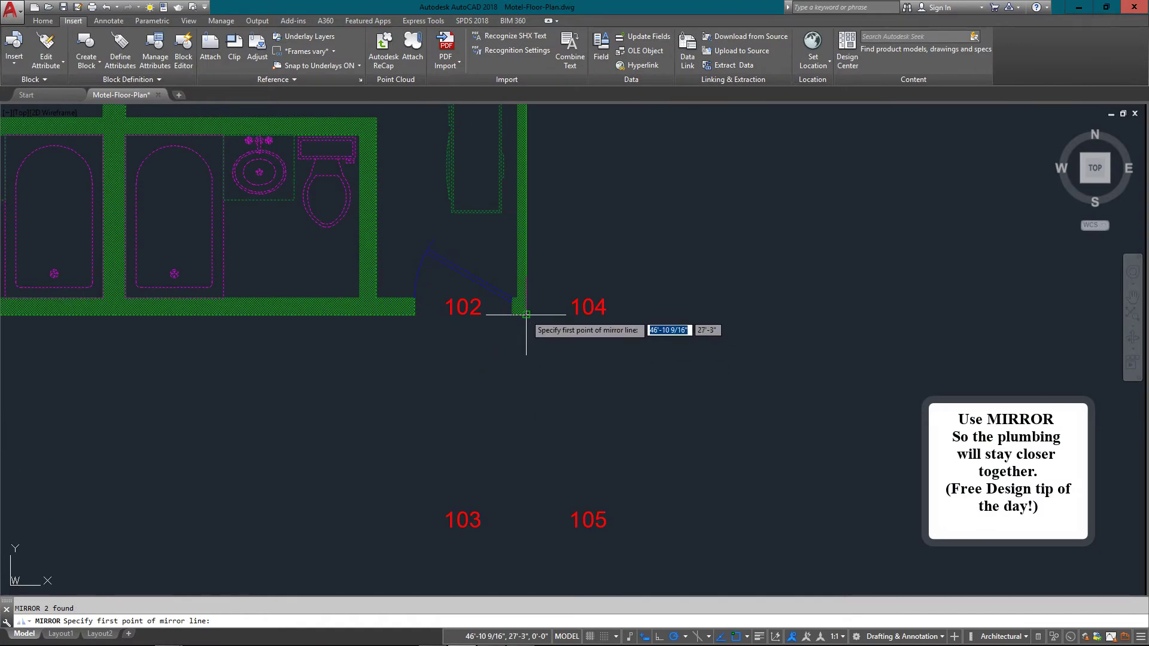
left_click(527, 314)
left_click(525, 436)
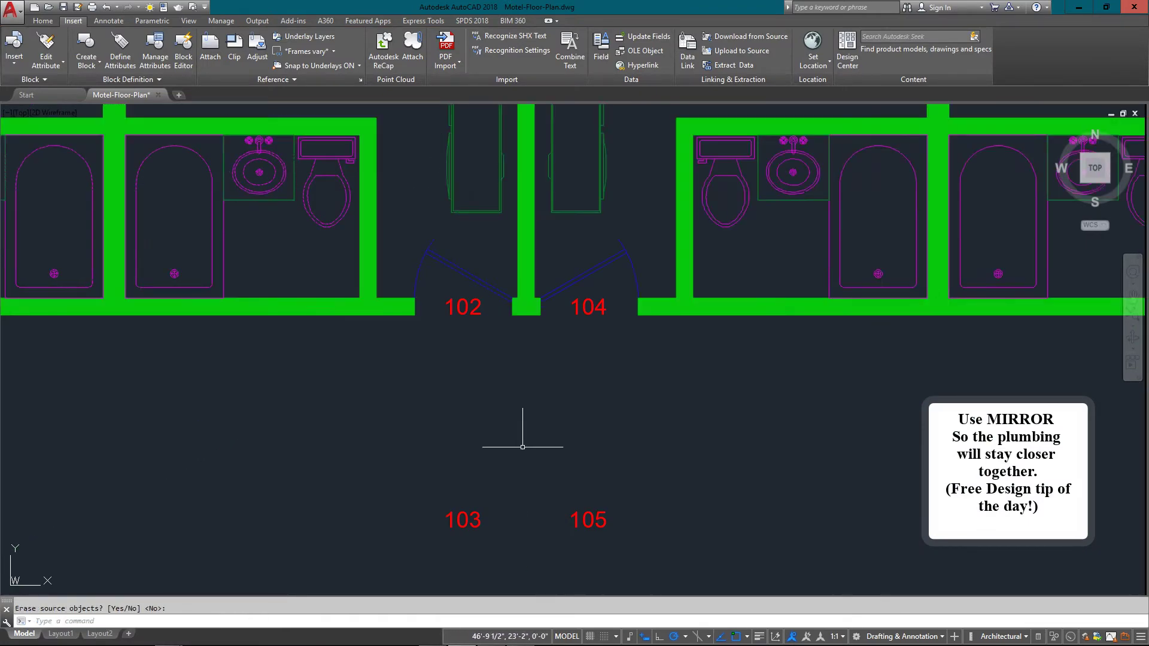
scroll(524, 435, "down", 5)
key("Return")
- Mirror the four rooms about the wall between rooms 106 and 108, completing eight units
left_click(748, 248)
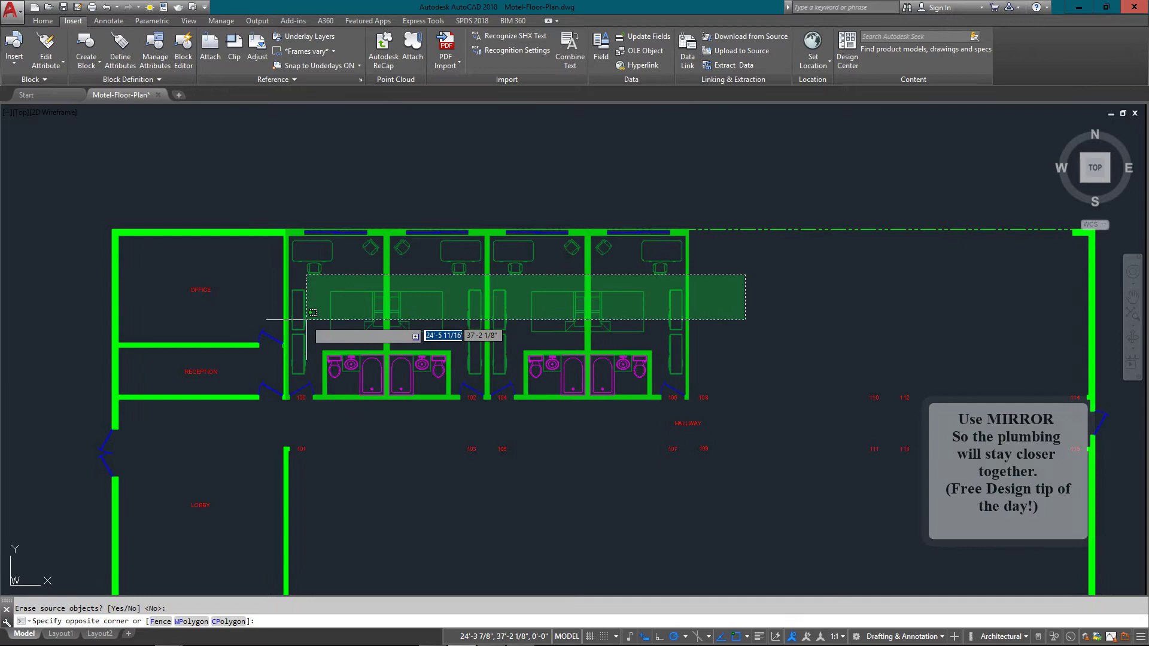
left_click(266, 359)
middle_click_drag(496, 352, 379, 301)
type("mi")
key("Return")
scroll(563, 329, "up", 5)
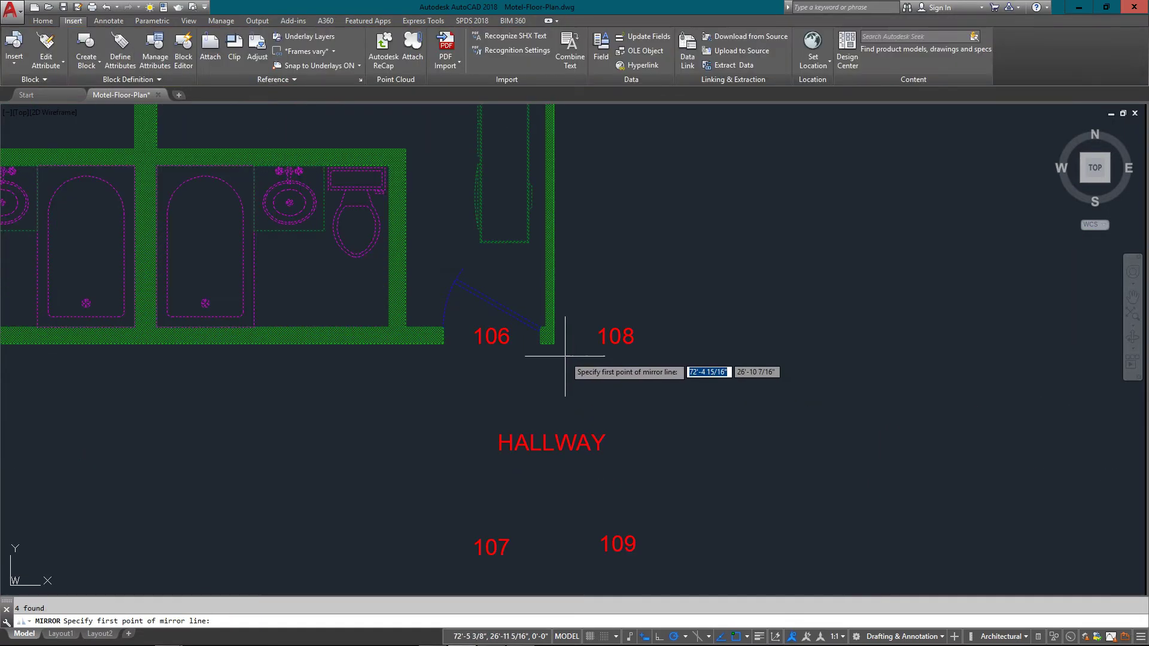
left_click(554, 344)
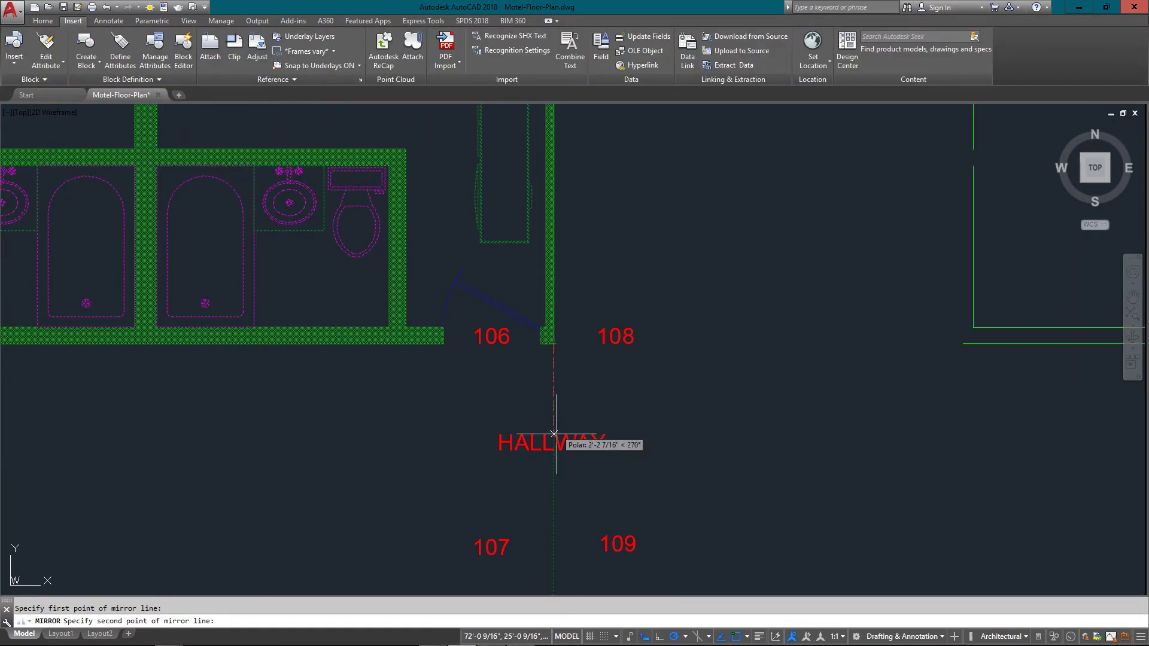
left_click(551, 545)
key("Return")
scroll(531, 413, "down", 4)
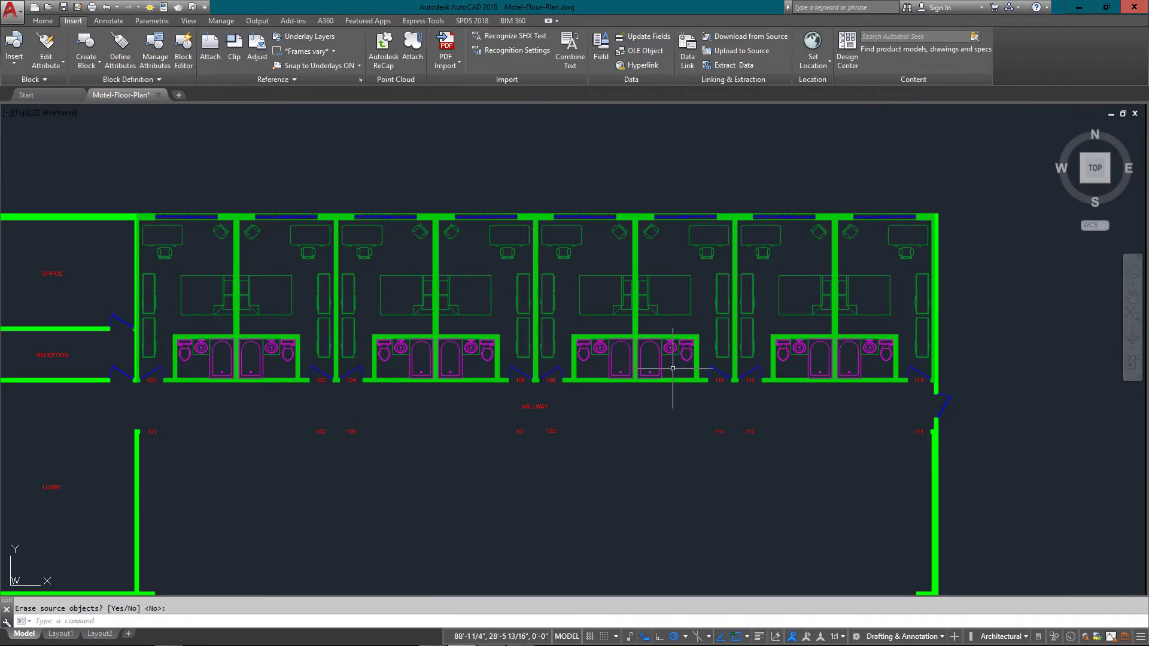
- Mirror the eight-room row about the hallway midline, keeping the originals, for sixteen units
left_click(255, 311)
scroll(257, 287, "down", 4)
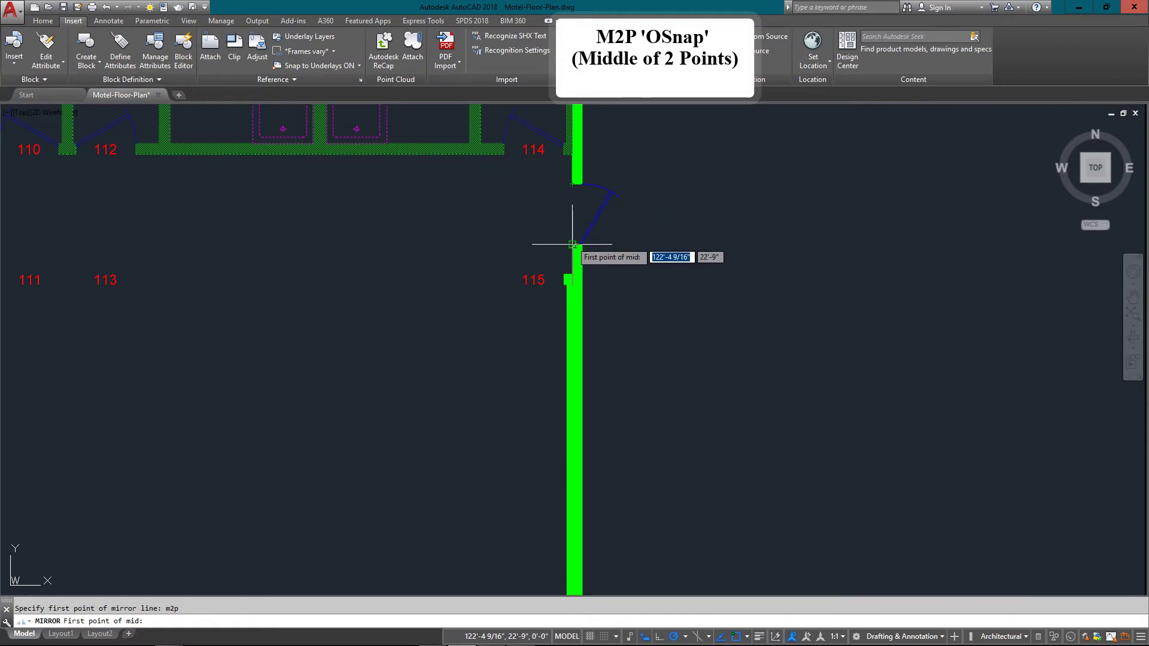
left_click(572, 220)
scroll(572, 220, "down", 5)
left_click(526, 256)
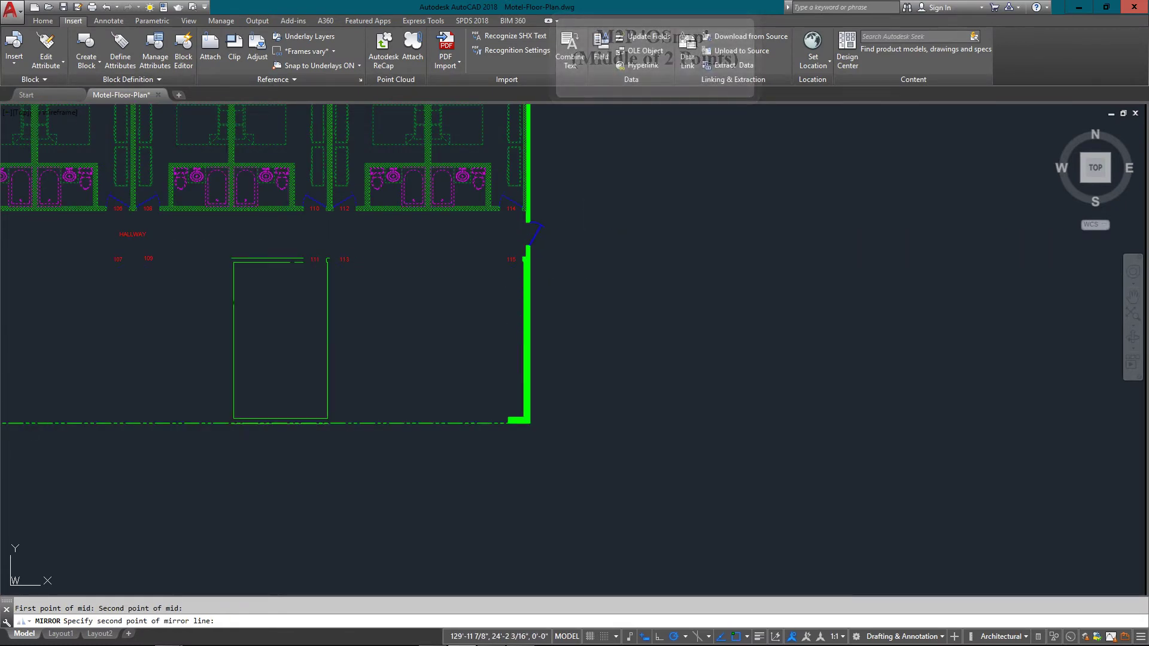
left_click(586, 235)
key("Return")
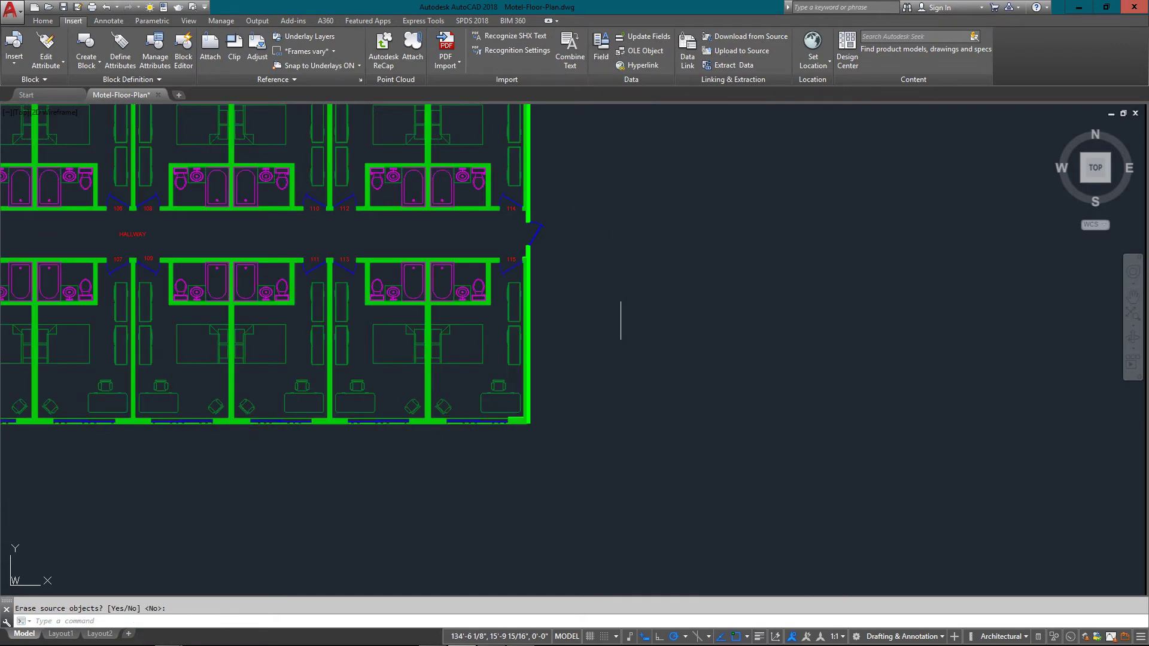
scroll(619, 300, "down", 3)
scroll(347, 252, "up", 8)
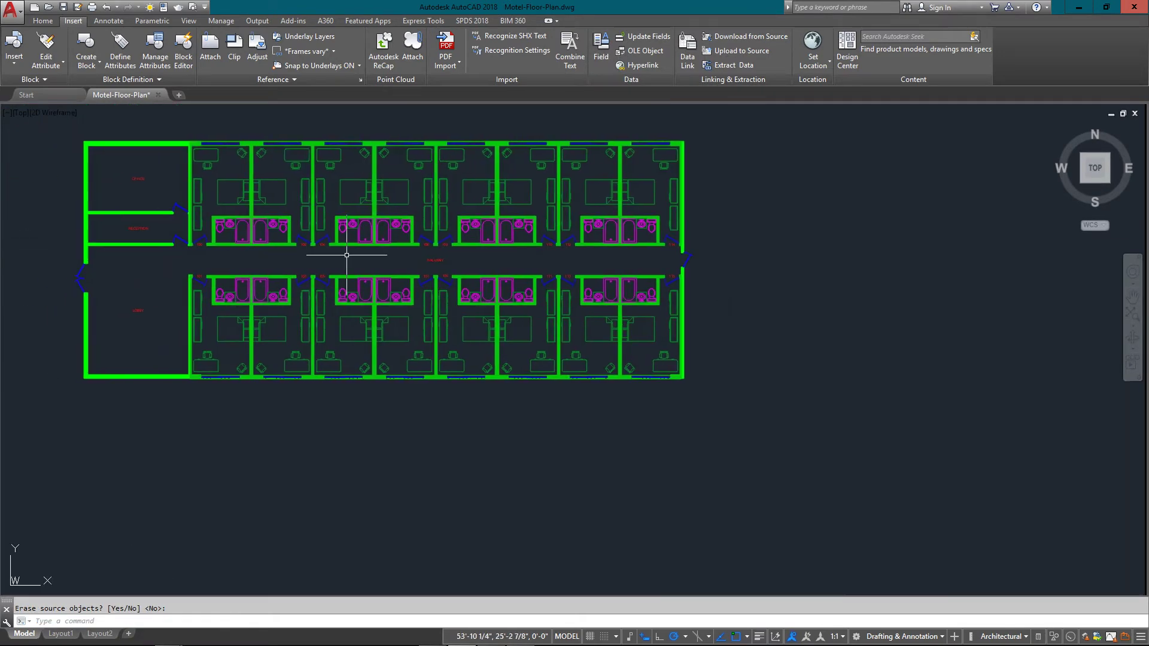
scroll(466, 254, "down", 5)
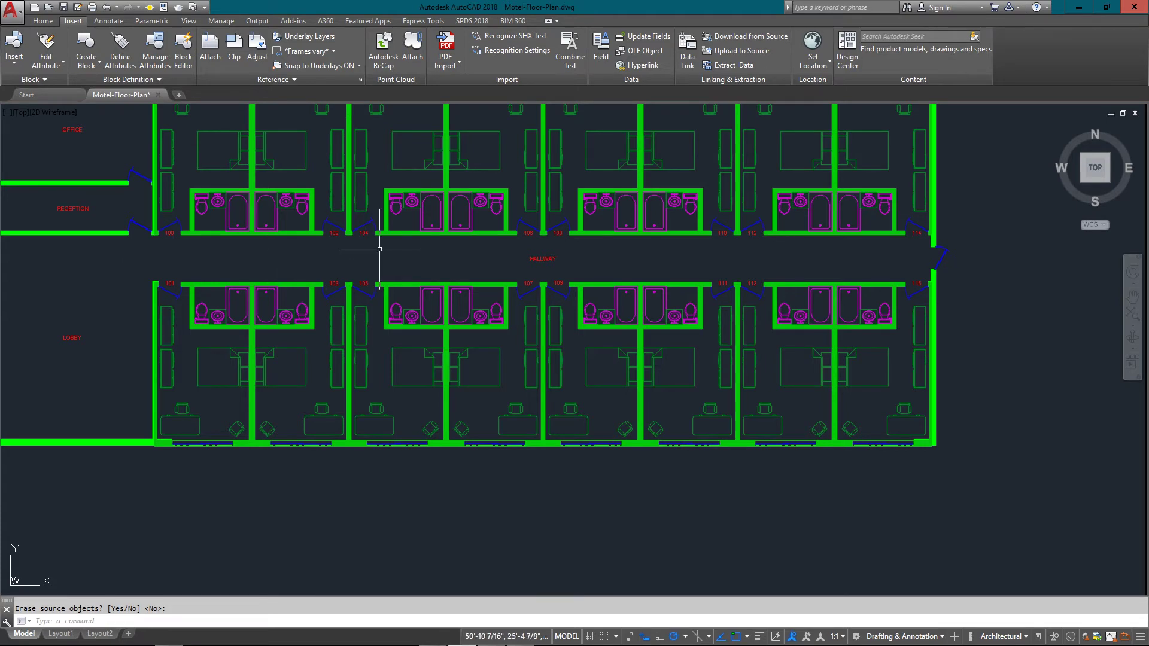
- Zoom to the extents of the whole floor plan with Z, E
type("z")
key("Return")
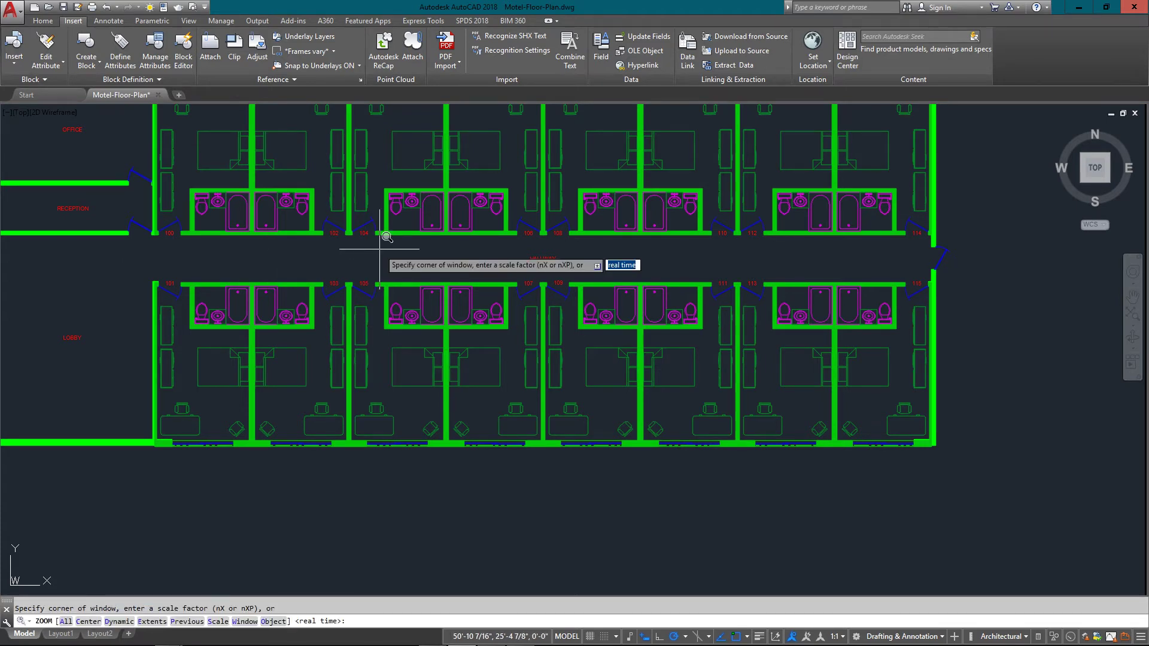
type("e")
key("Return")
- Open the External References palette with XREF, widen it, and bring up typical-motel-room's options
type("xre")
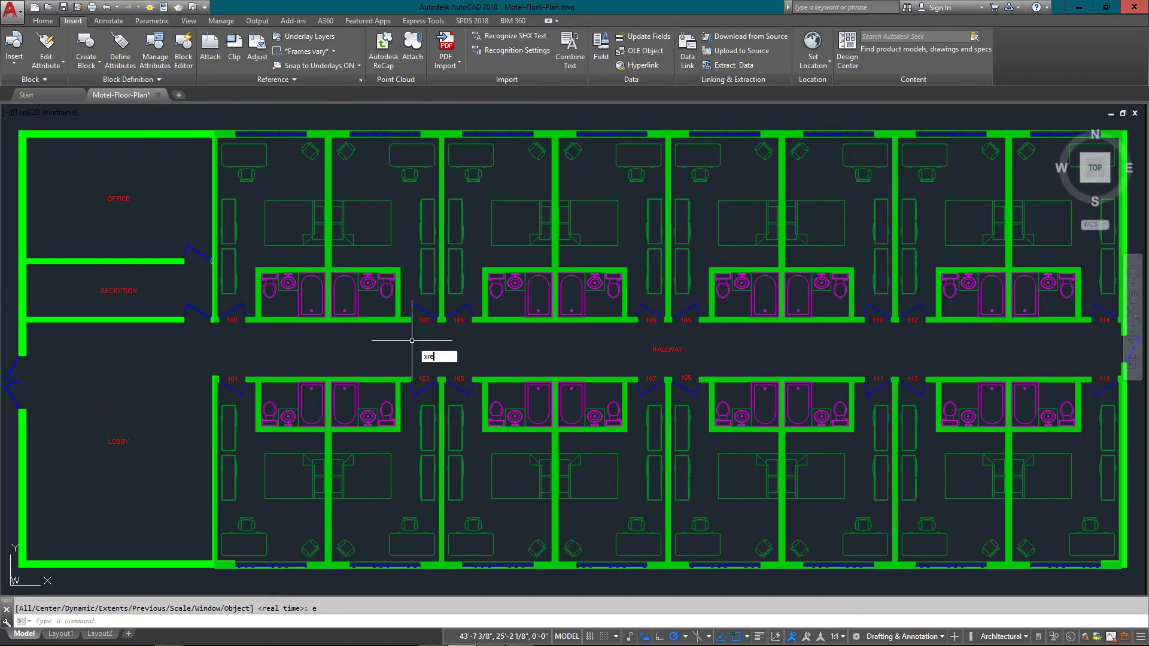
type("f")
key("Return")
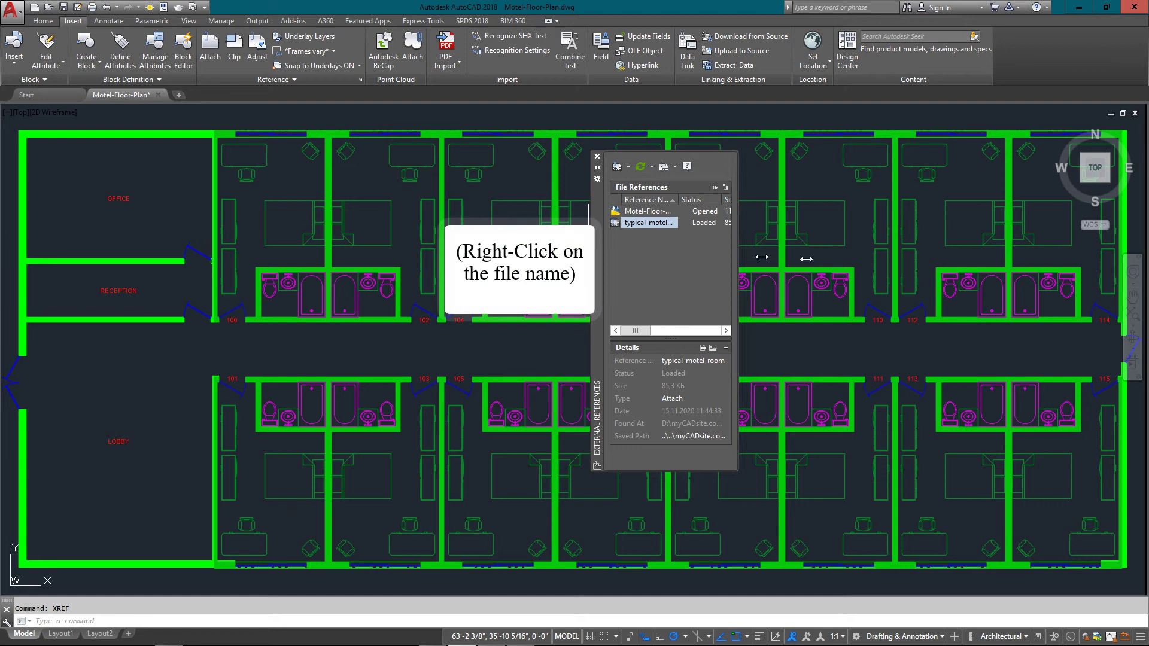
left_click_drag(806, 258, 858, 258)
right_click(638, 223)
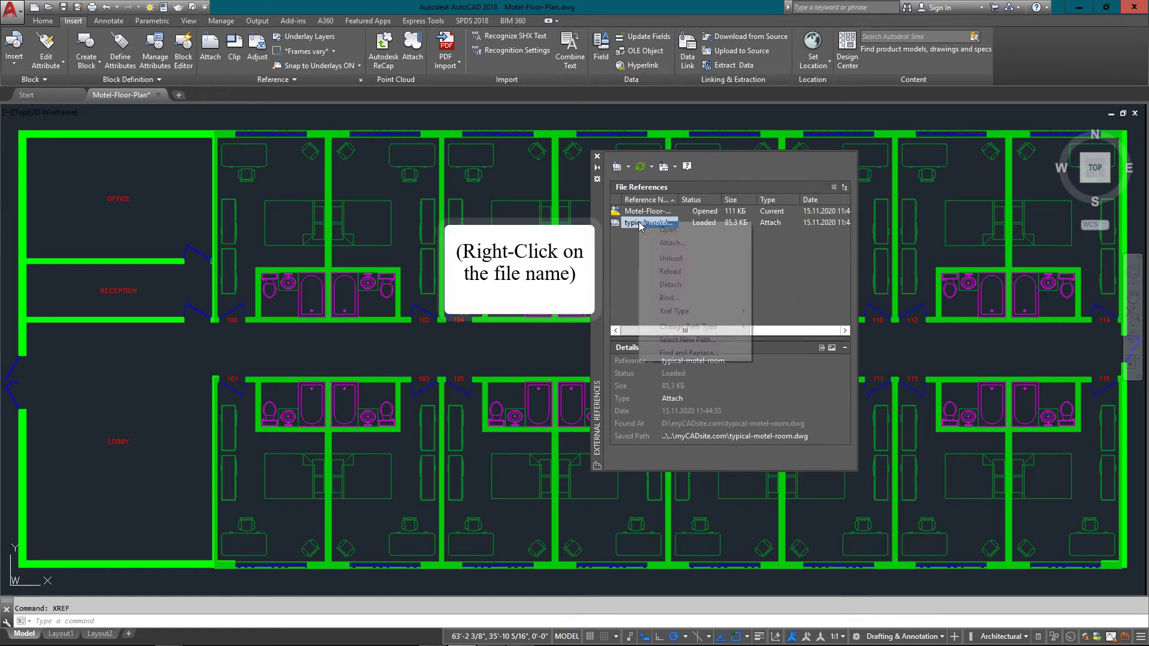
- Unload typical-motel-room, then reload it so all sixteen furnished rooms return
left_click(670, 258)
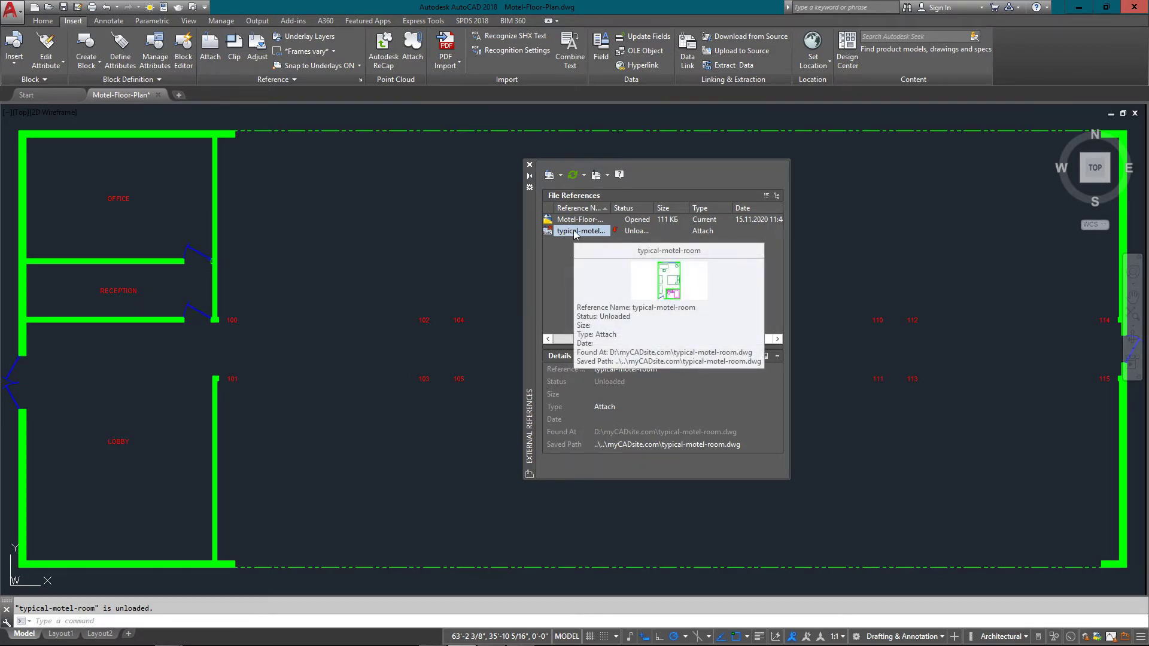
right_click(575, 233)
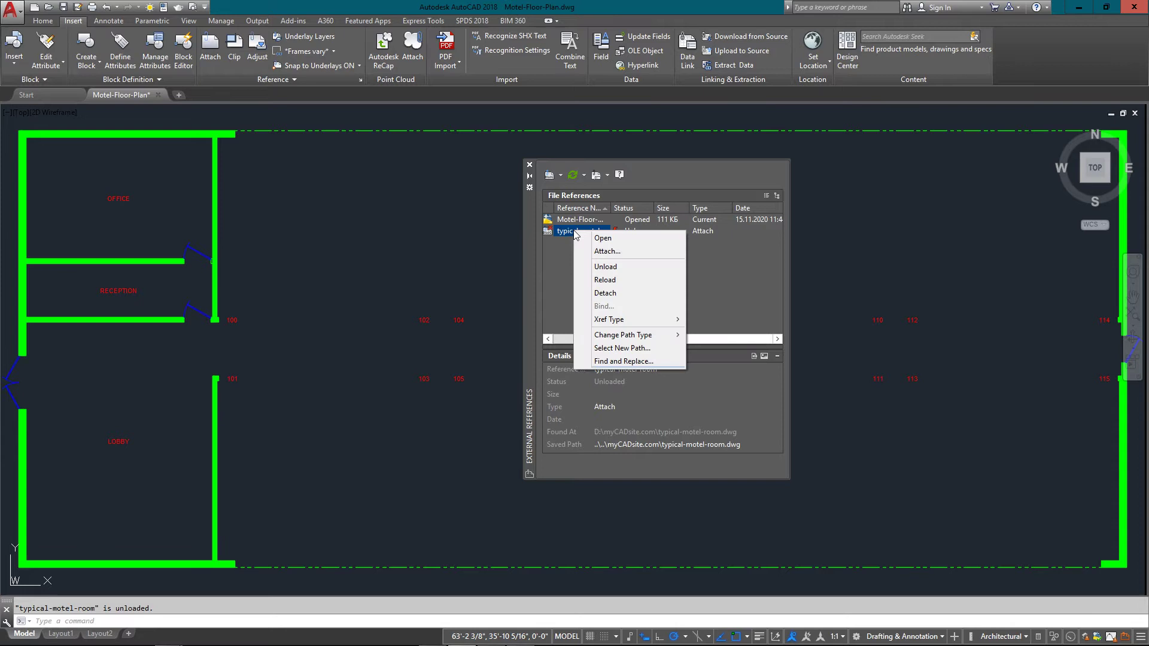
left_click(600, 281)
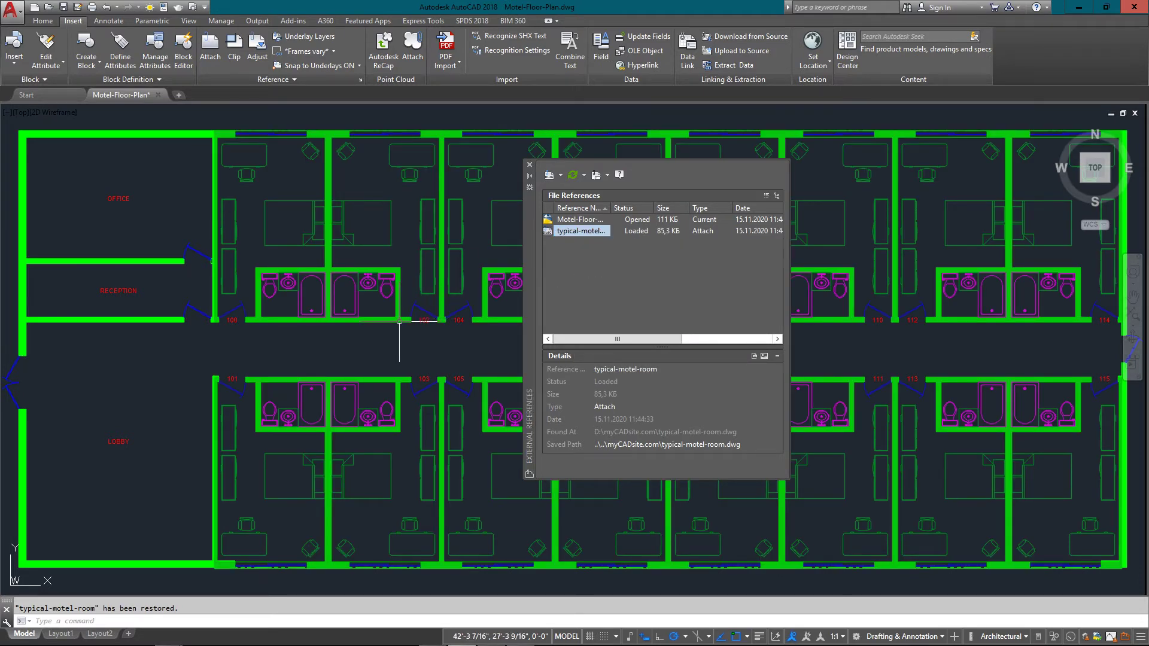
scroll(399, 321, "down", 4)
scroll(398, 322, "up", 4)
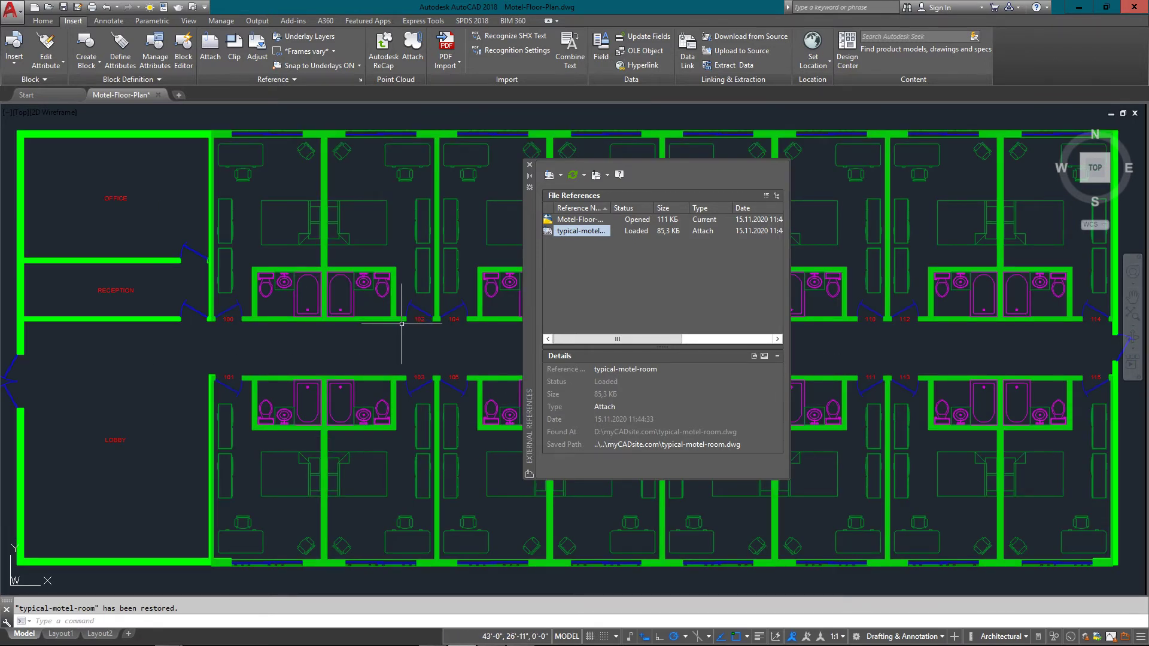
middle_click_drag(399, 321, 320, 328)
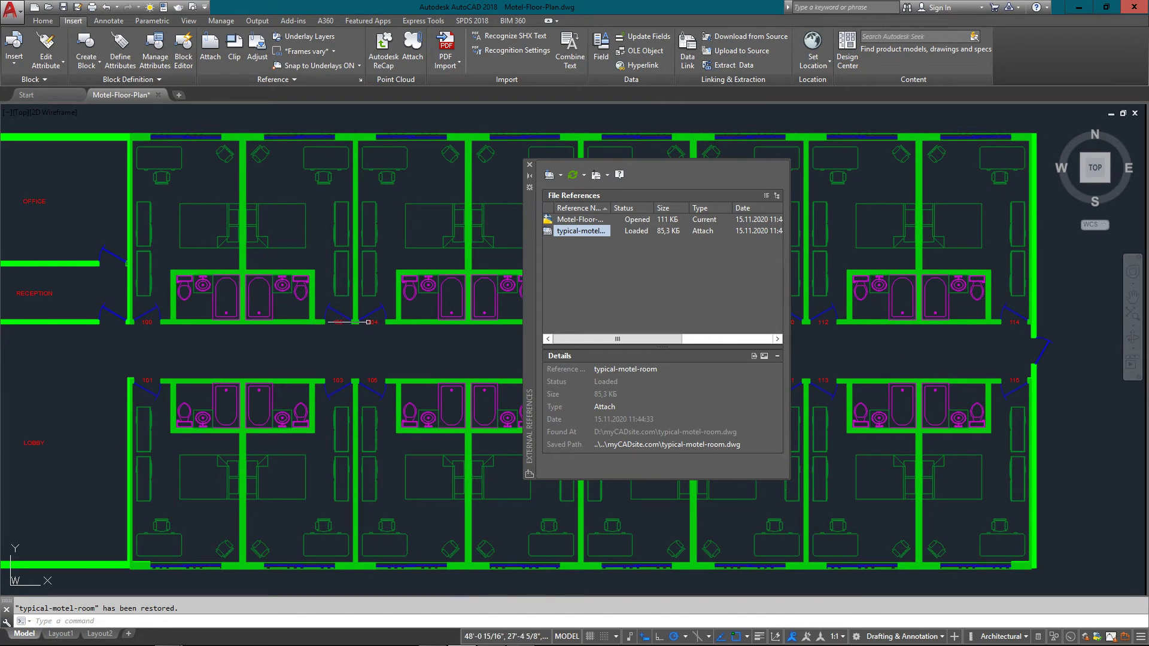
- Dismiss the xref context menu without detaching or binding, and close the External References palette
right_click(572, 231)
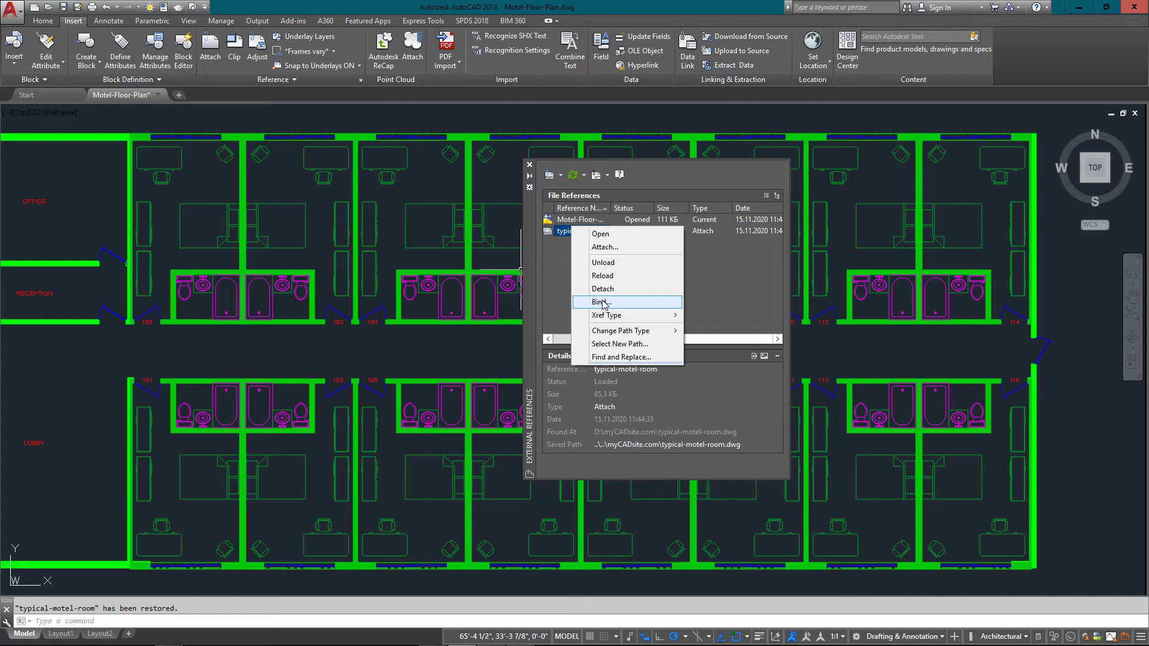
left_click(554, 293)
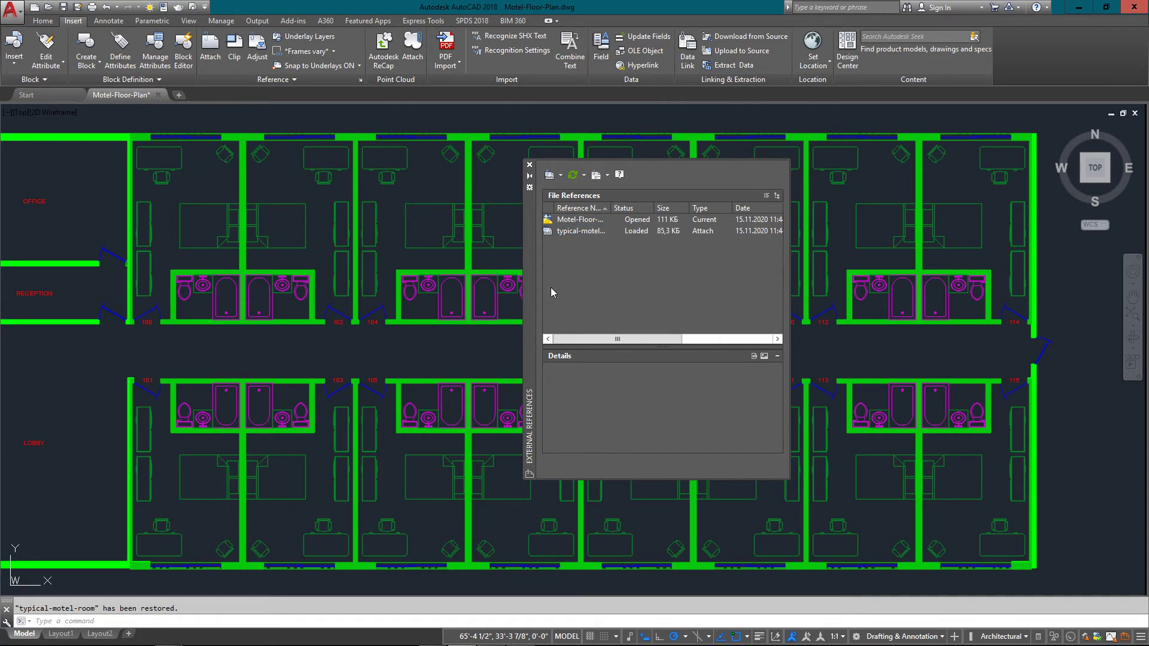
left_click(529, 164)
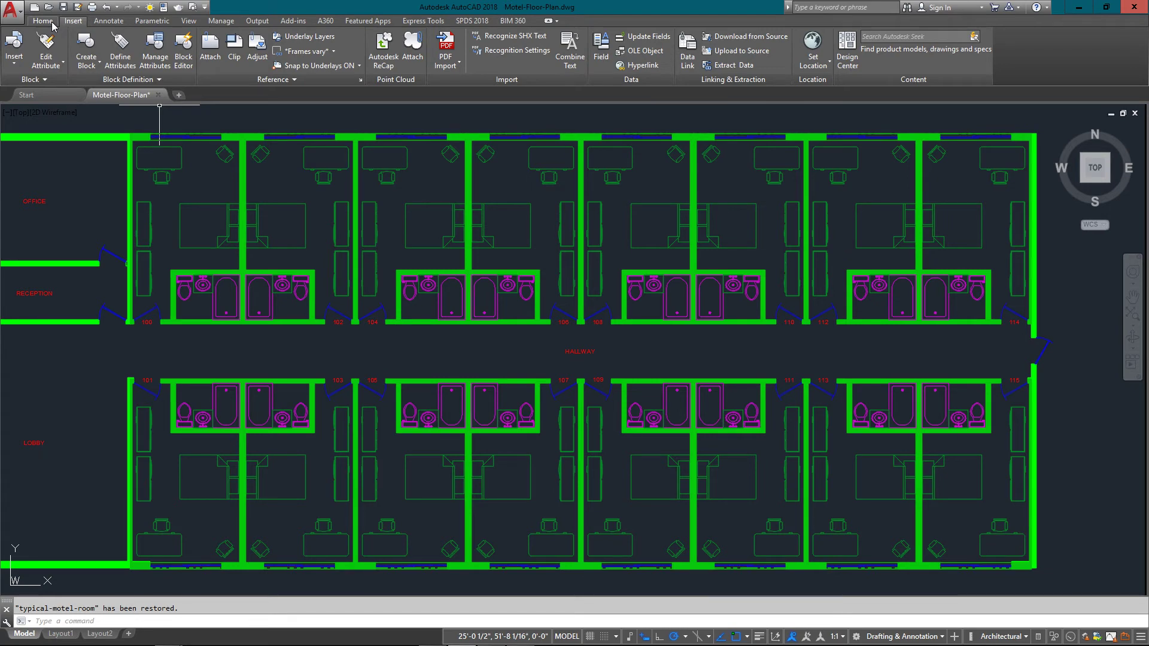
- Open the typical-motel-room drawing
left_click(11, 11)
left_click(36, 101)
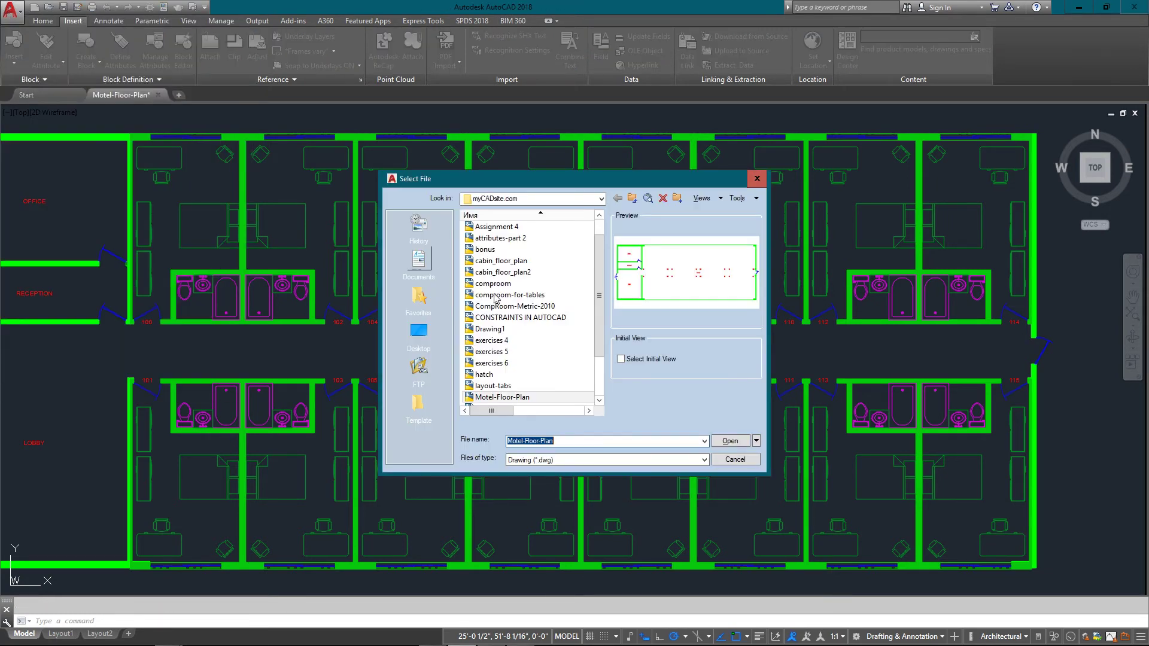
left_click(515, 385)
left_click(730, 441)
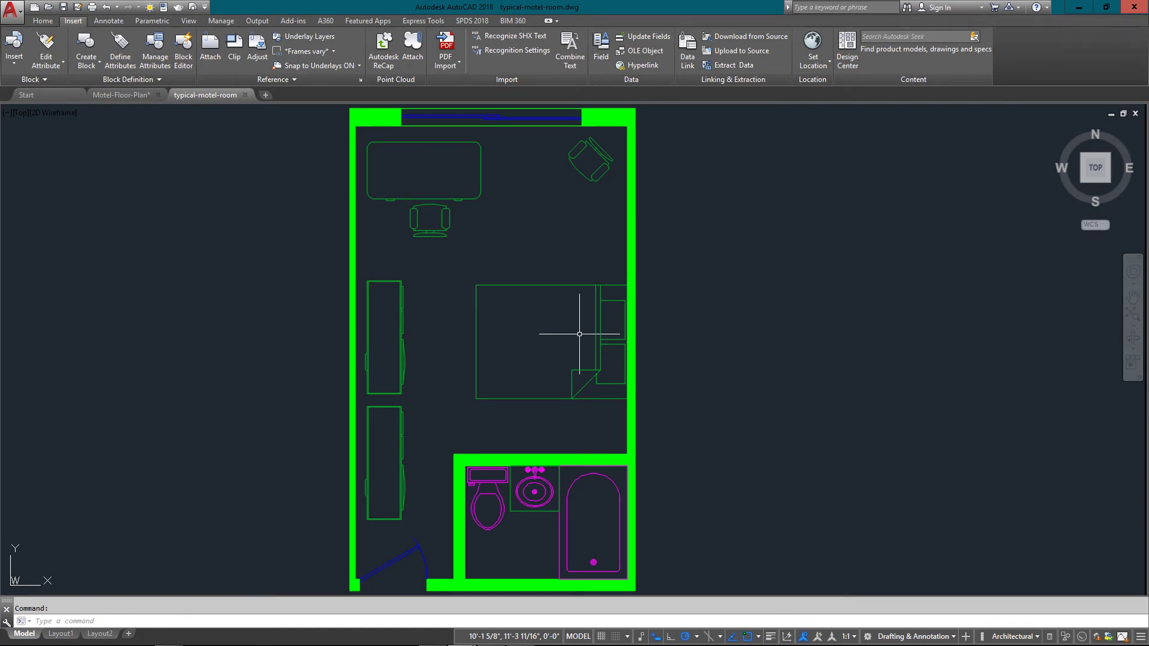
- Mirror the armchair to add a second one beside it, keeping the original, then return to Motel-Floor-Plan
type("mi")
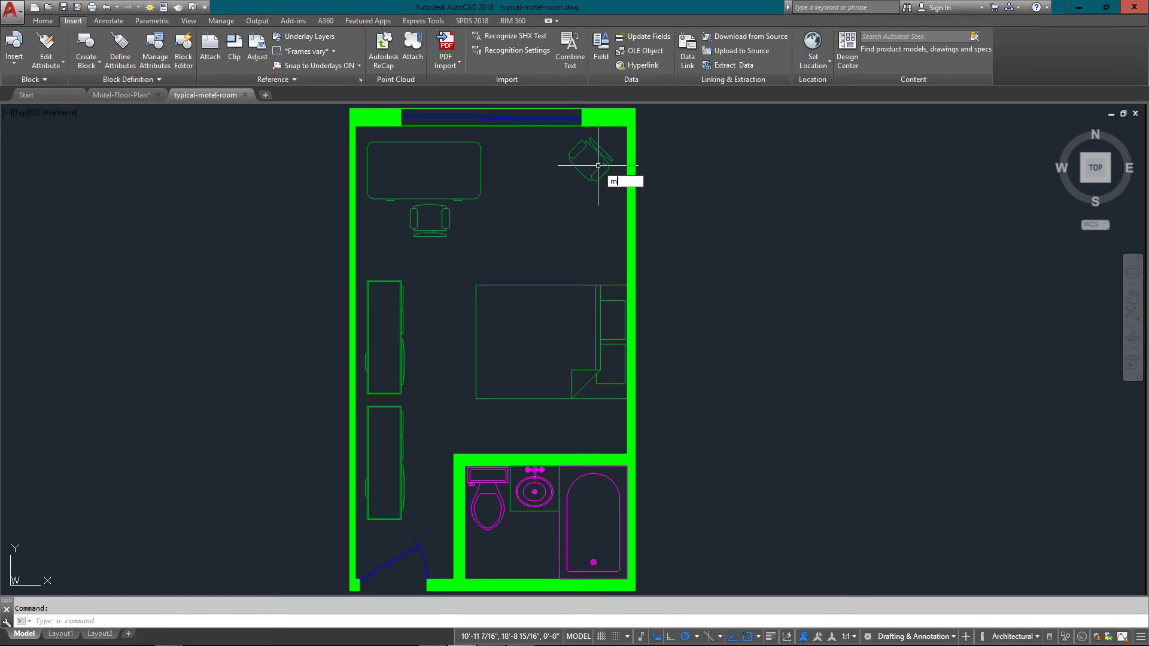
key("Return")
left_click(595, 170)
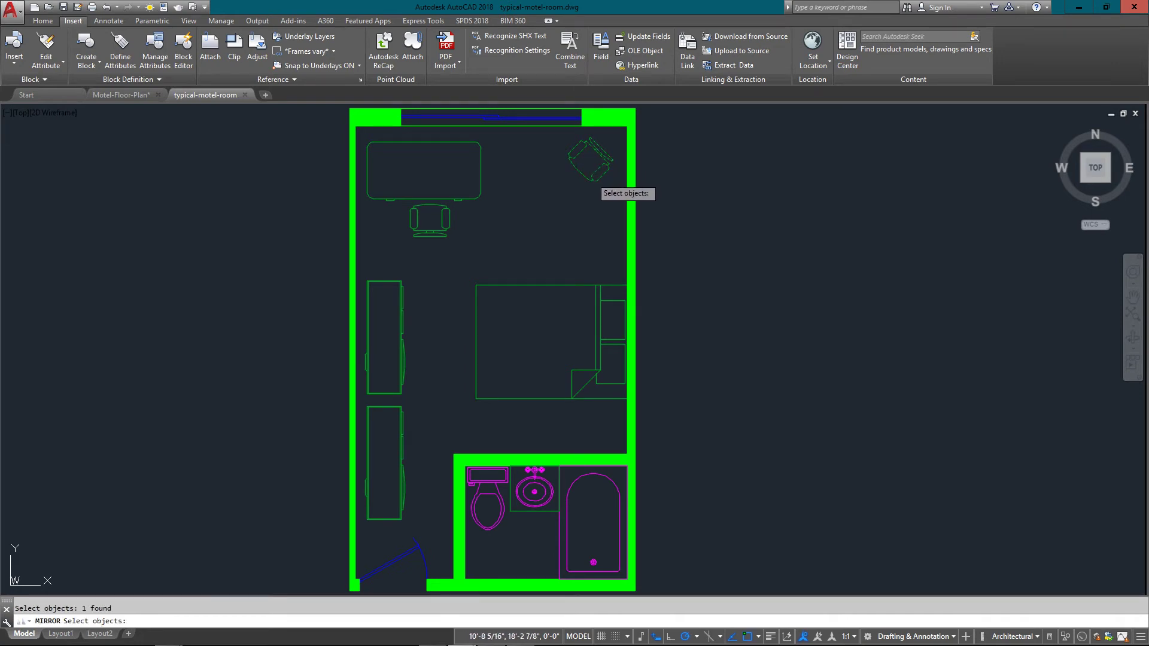
key("Return")
left_click(545, 158)
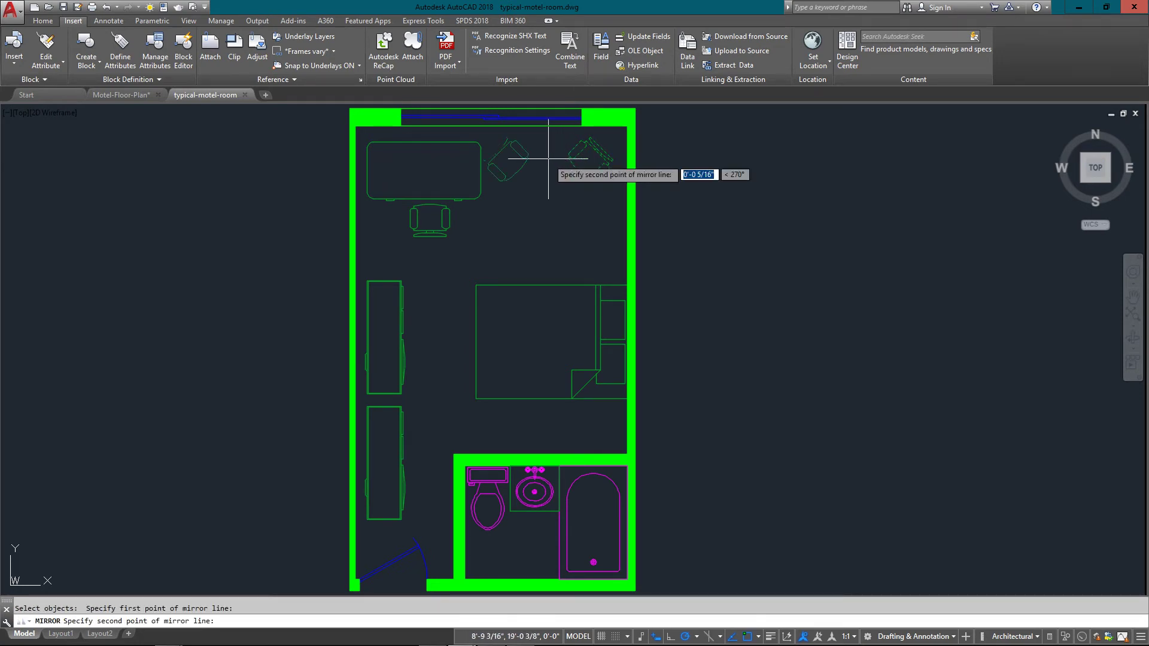
left_click(551, 221)
key("Return")
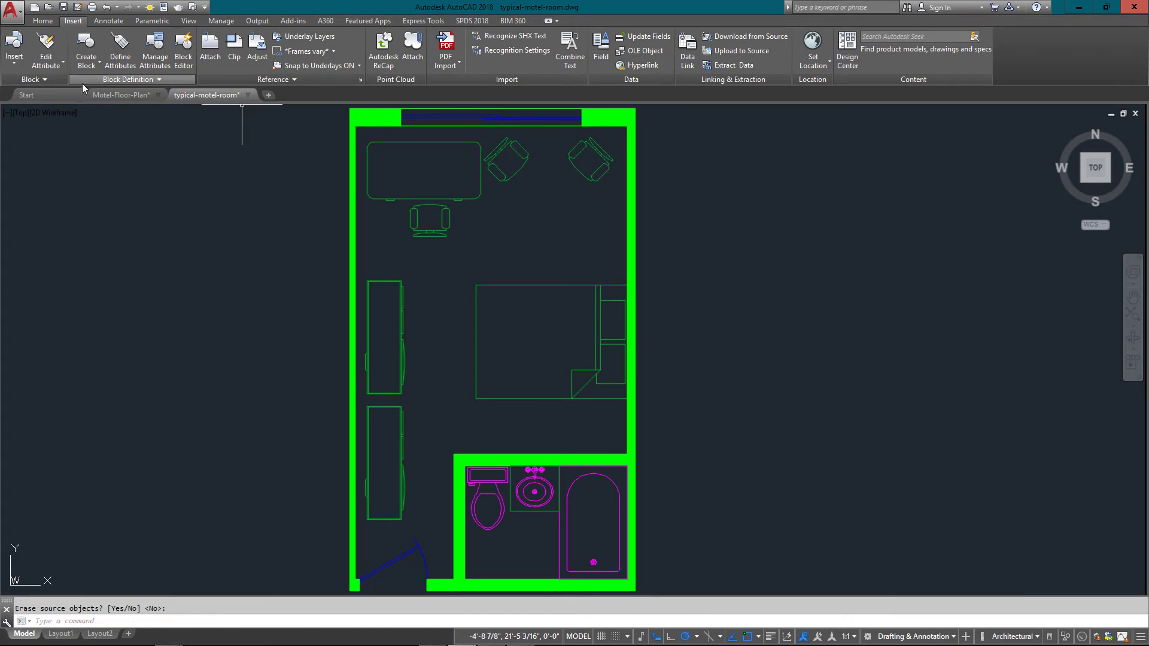
left_click(111, 95)
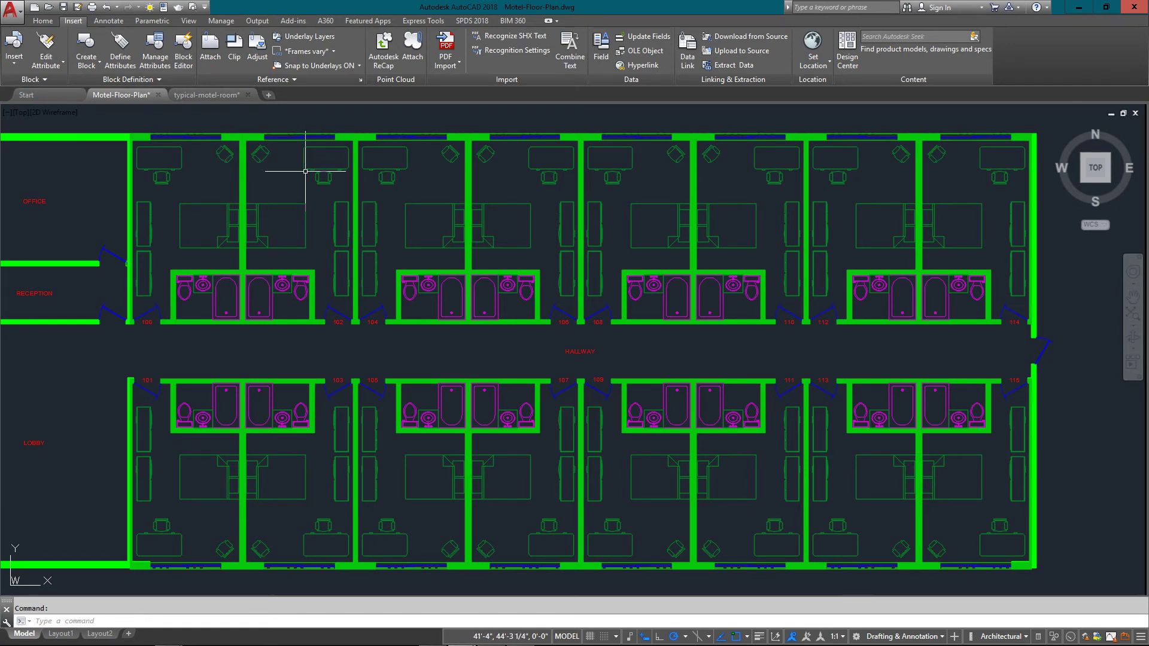
- Go to the typical-motel-room drawing and save it with the second armchair
scroll(305, 171, "up", 4)
middle_click_drag(303, 187, 432, 258)
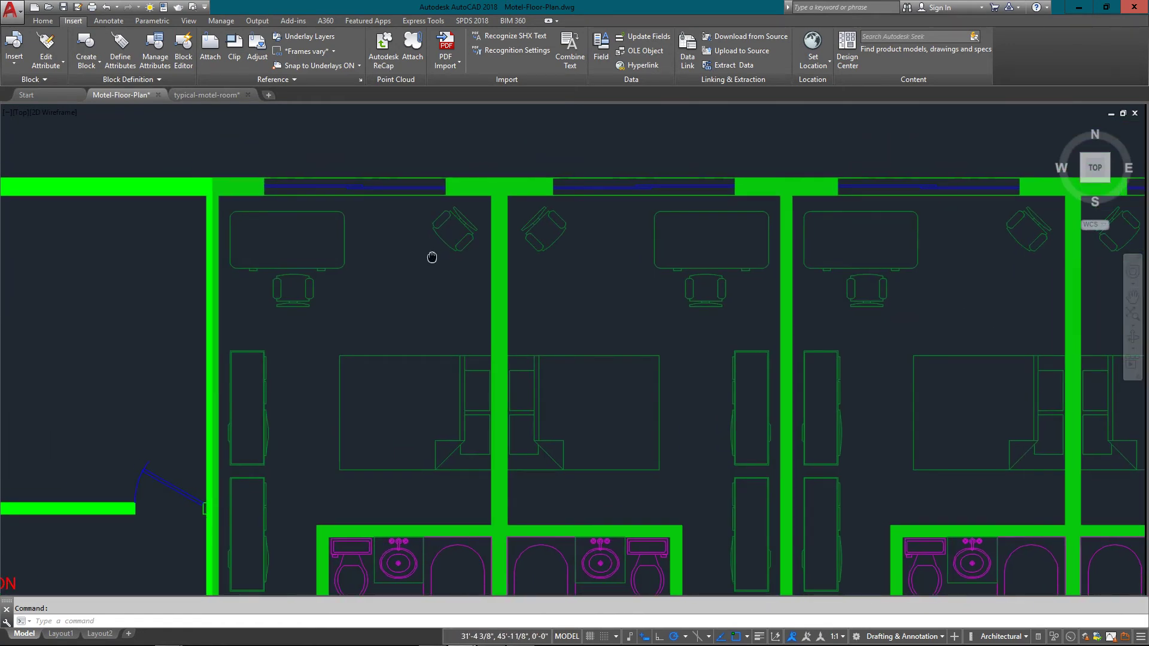
left_click(216, 97)
middle_click_drag(415, 249, 393, 273)
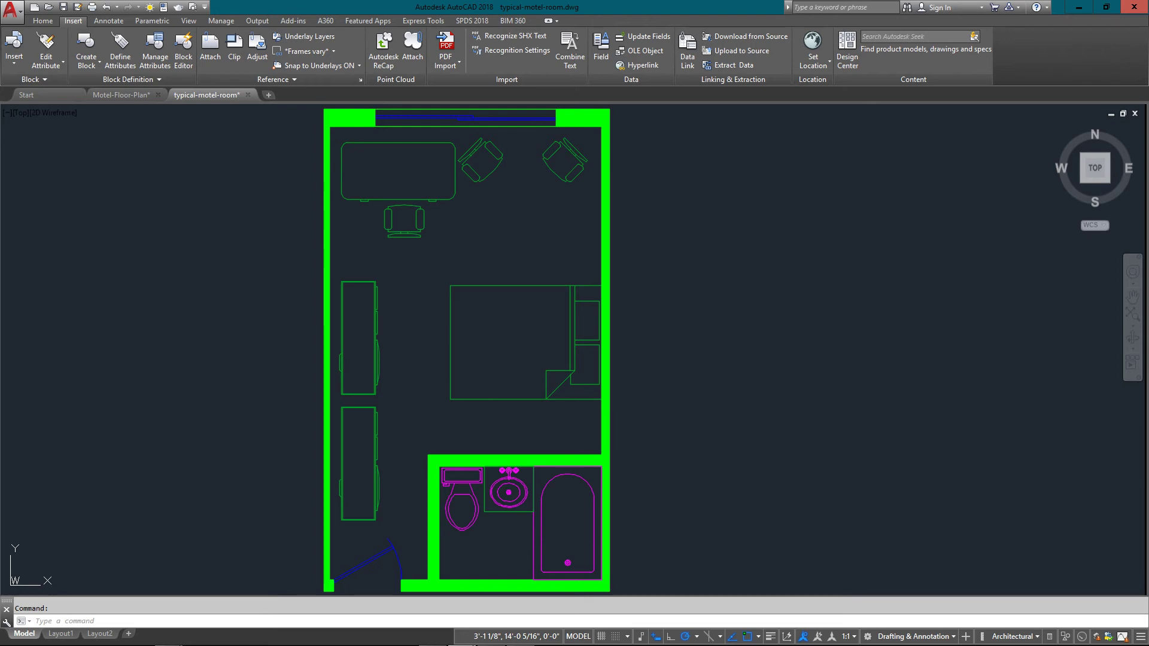
key("ctrl+s")
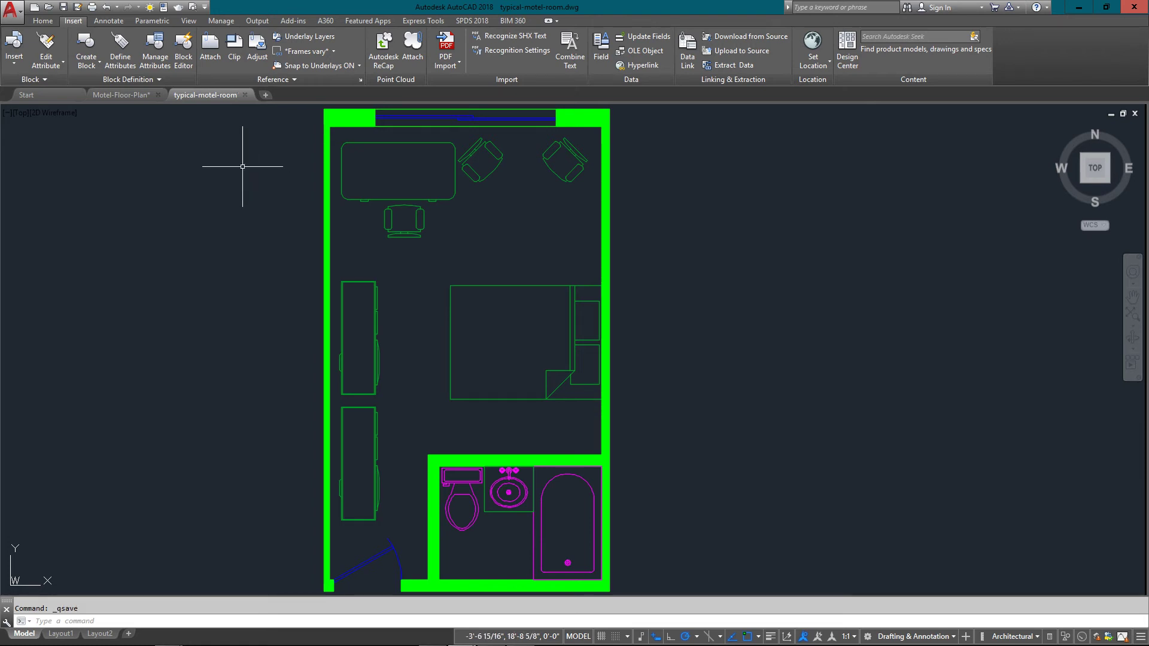
- In Motel-Floor-Plan, reload the typical-motel-room reference from the External References palette
left_click(124, 96)
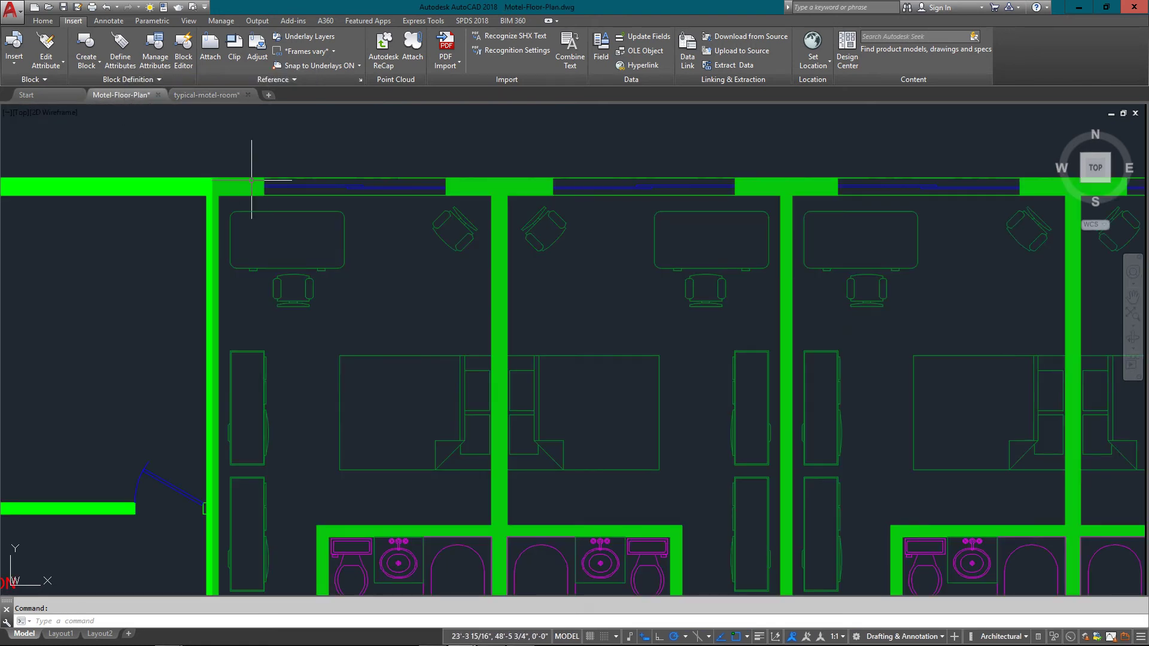
middle_click_drag(381, 261, 371, 249)
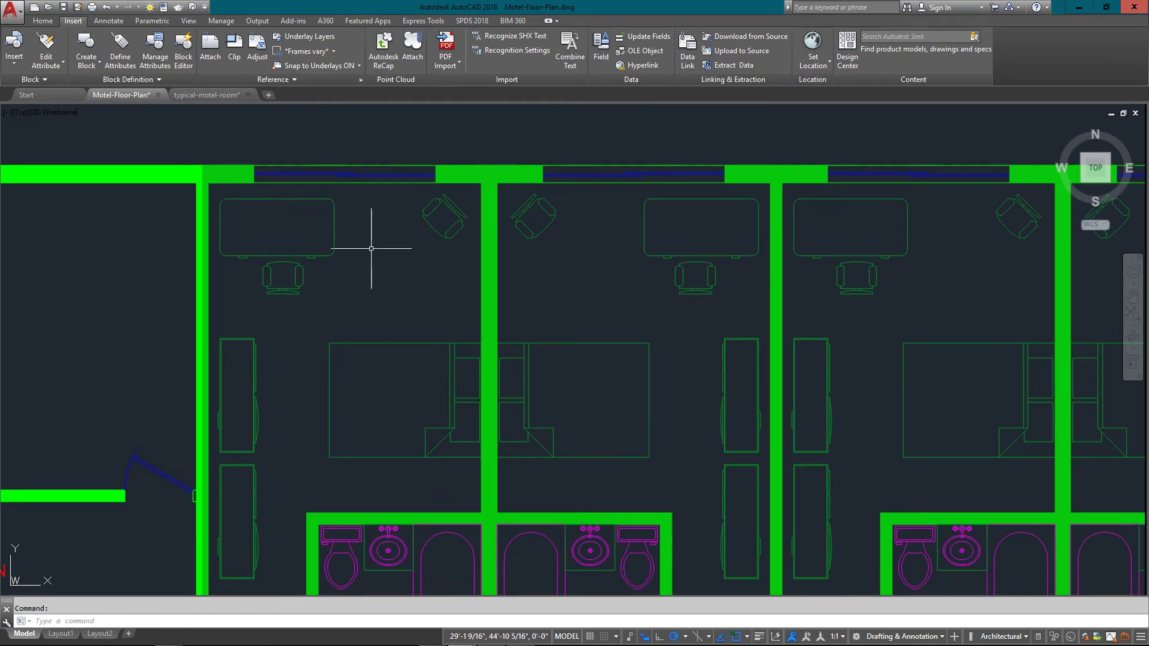
type("xref")
key("Return")
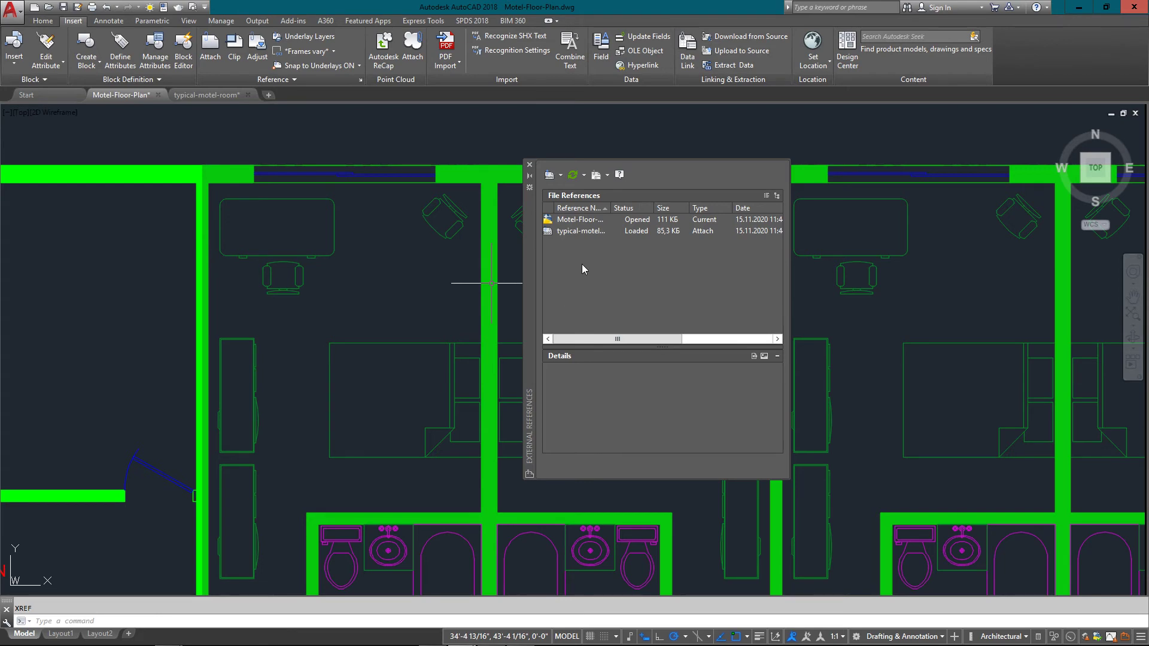
left_click(581, 230)
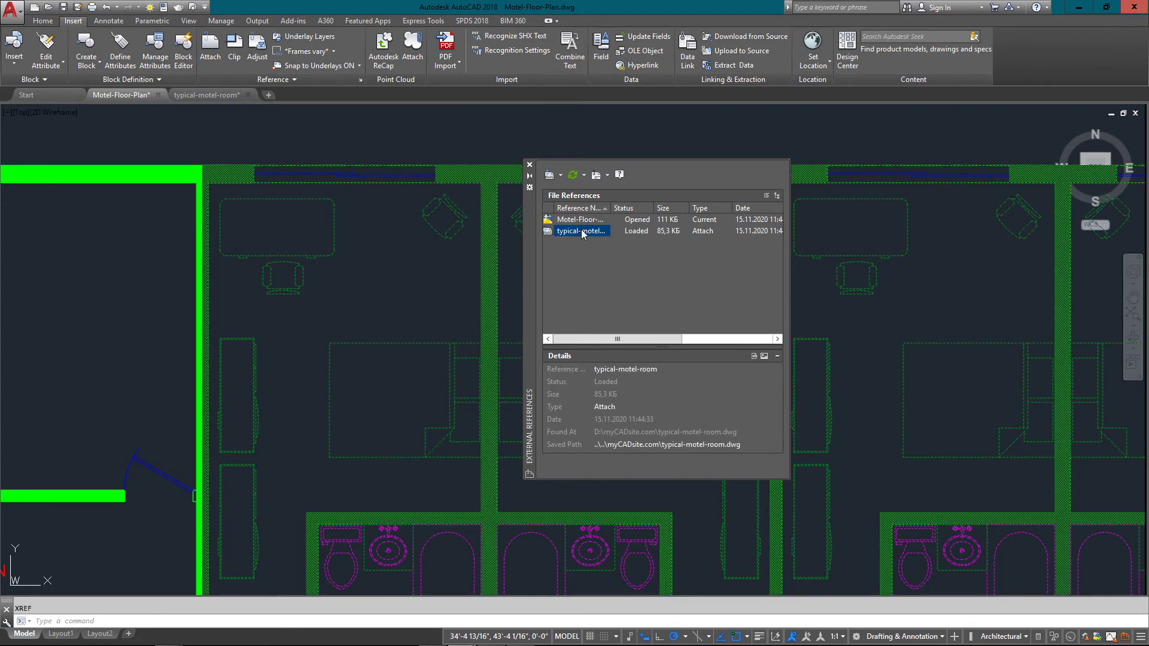
right_click(581, 230)
left_click(615, 277)
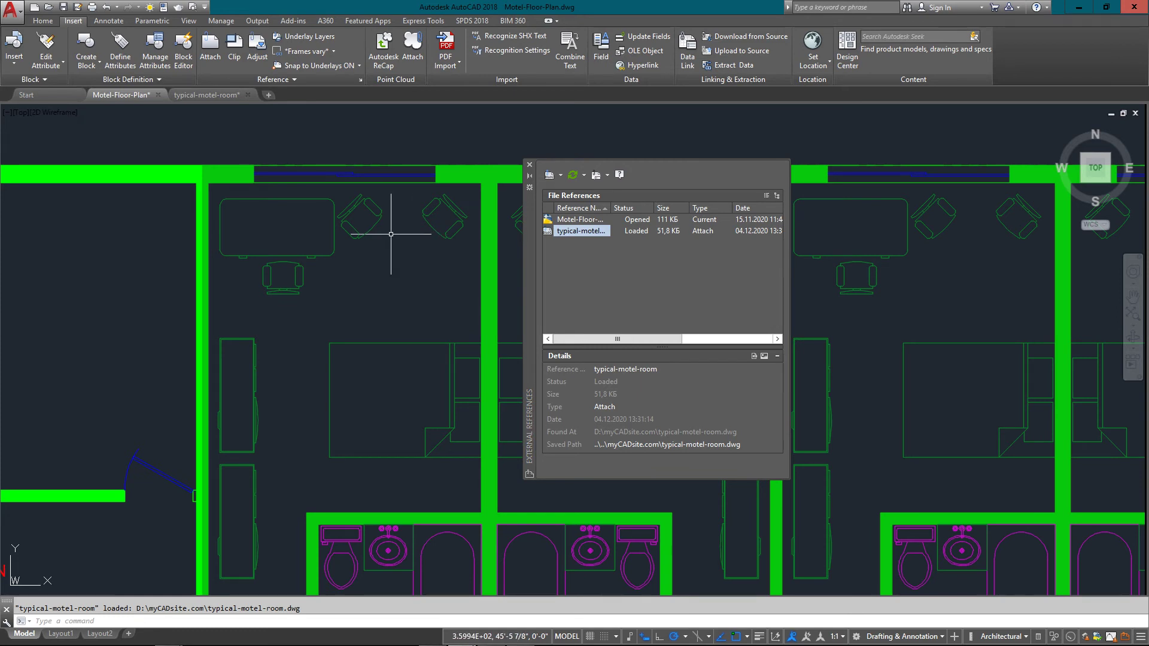
scroll(389, 235, "up", 5)
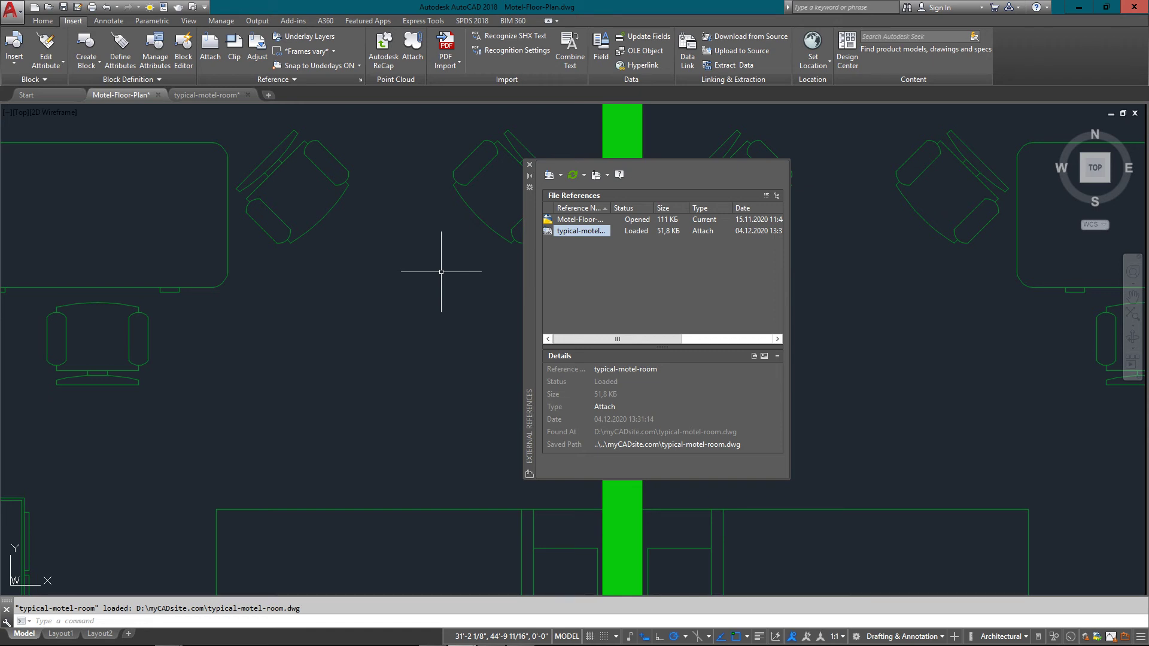
scroll(441, 271, "down", 3)
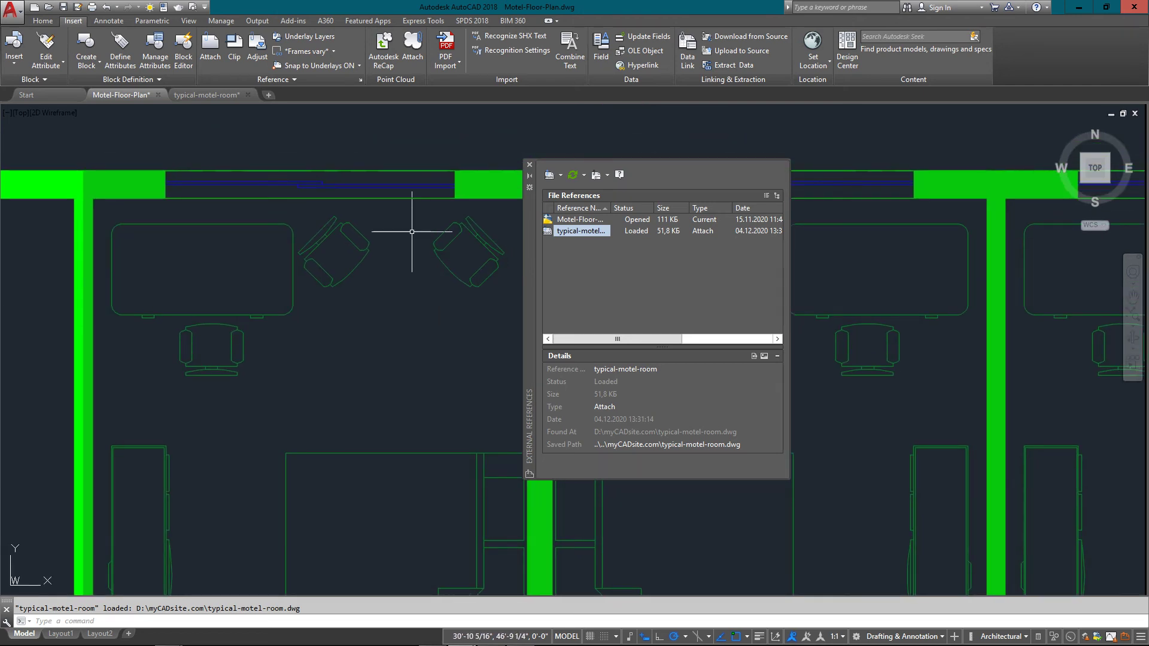
scroll(292, 184, "up", 2)
scroll(293, 183, "down", 2)
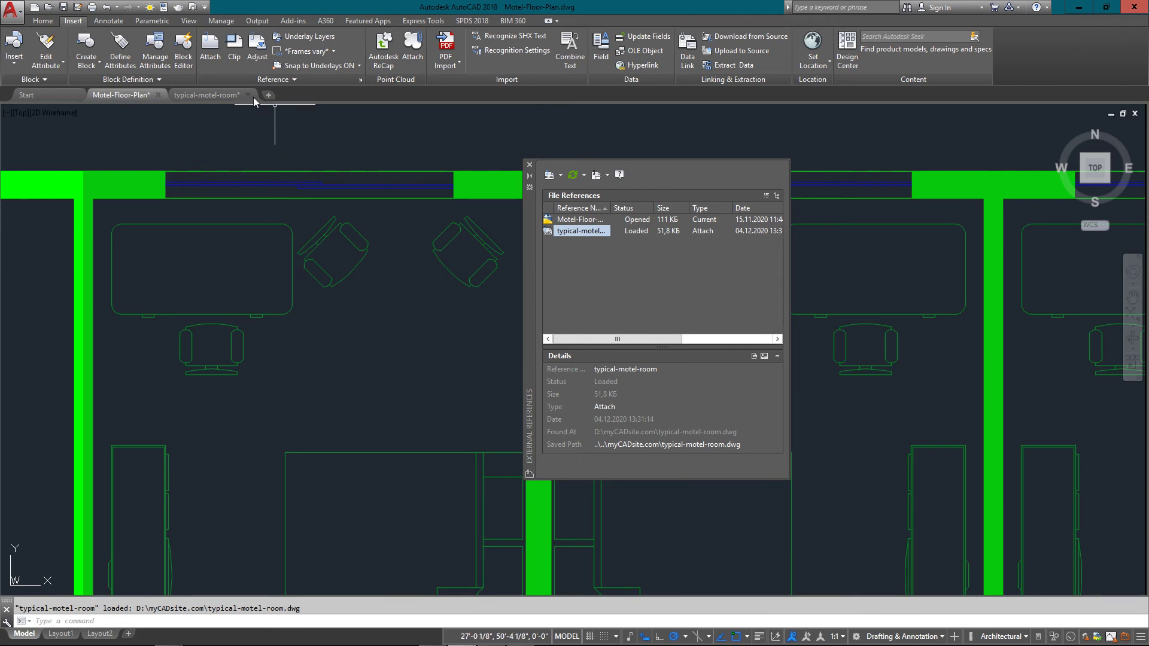
- In typical-motel-room, close the External References palette and window-select the dresser
left_click(217, 93)
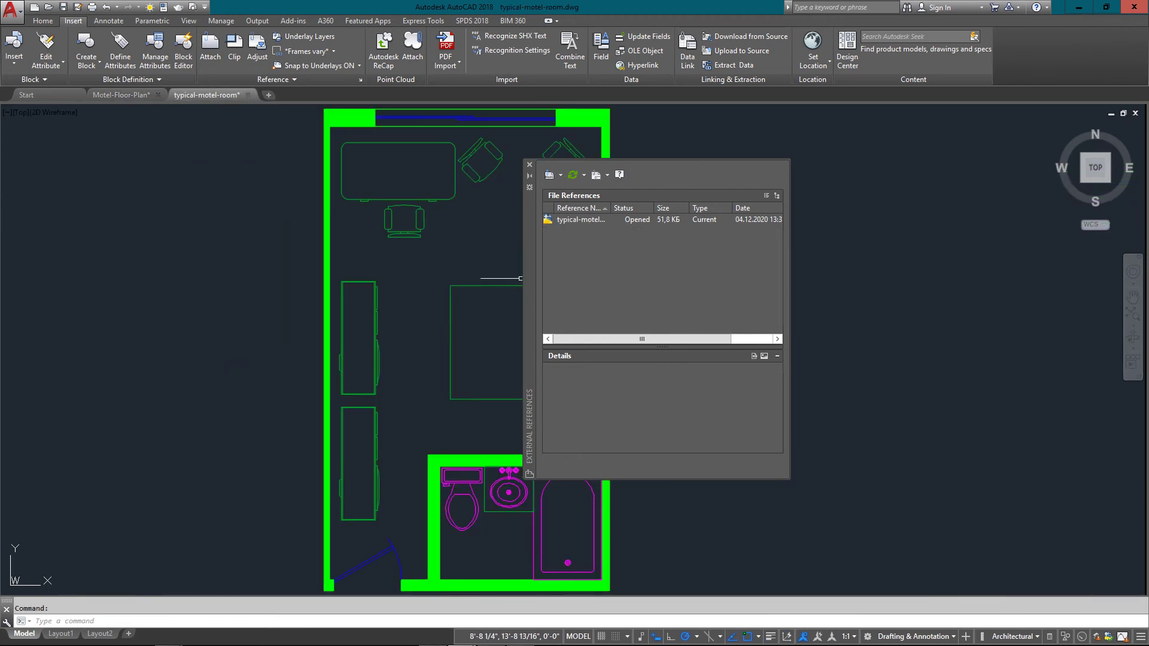
left_click(529, 164)
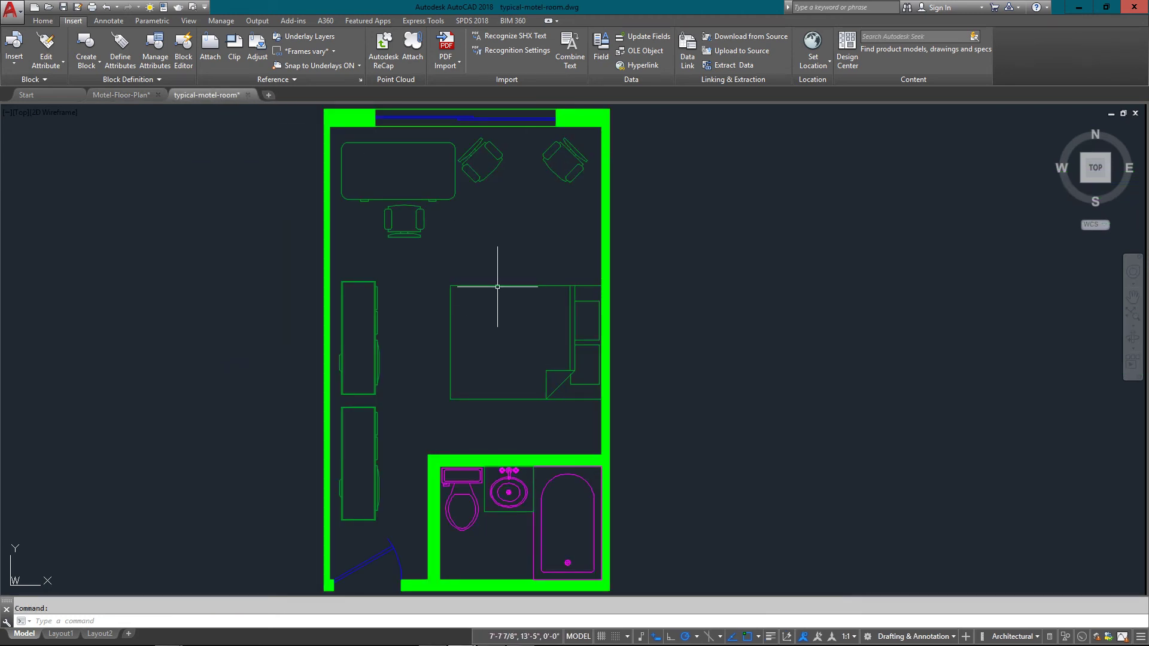
middle_click_drag(497, 287, 554, 312)
scroll(457, 422, "up", 4)
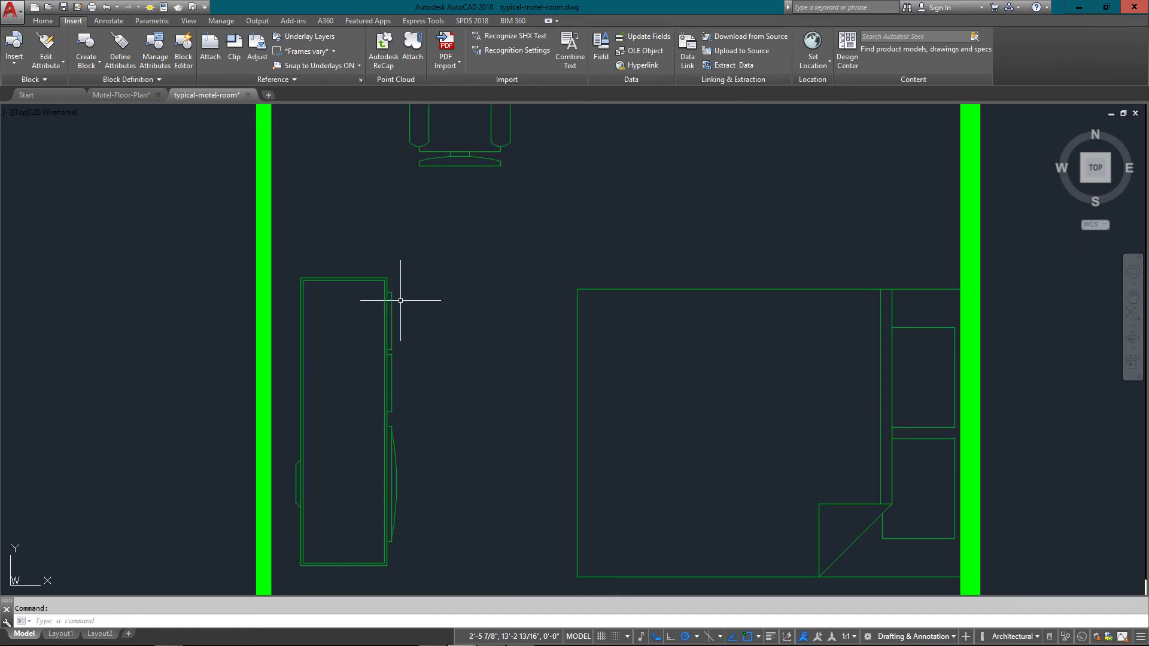
left_click(429, 276)
left_click(298, 379)
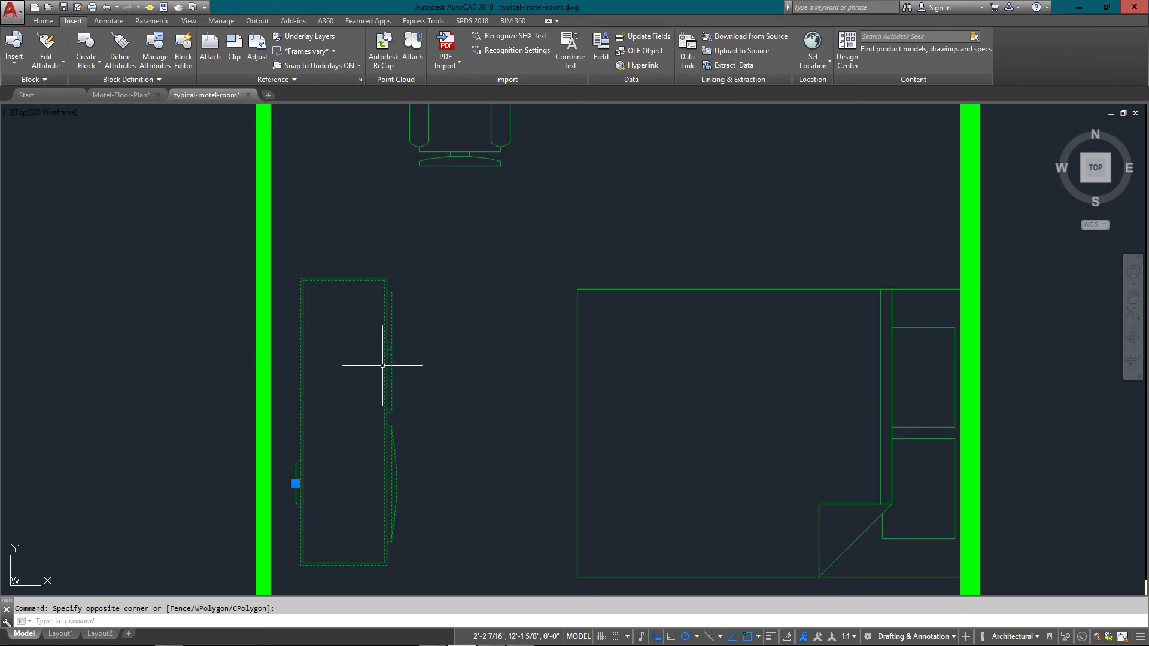
- Copy the dresser from its left-edge midpoint to a spot directly below the original
type("co")
key("Return")
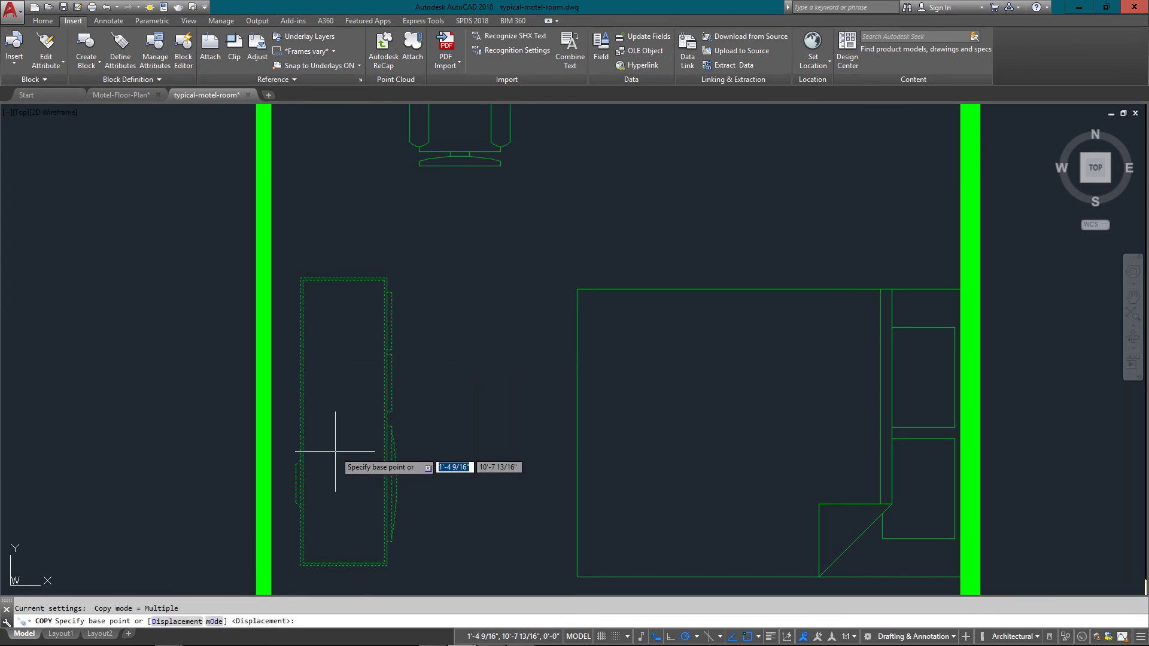
scroll(335, 451, "down", 2)
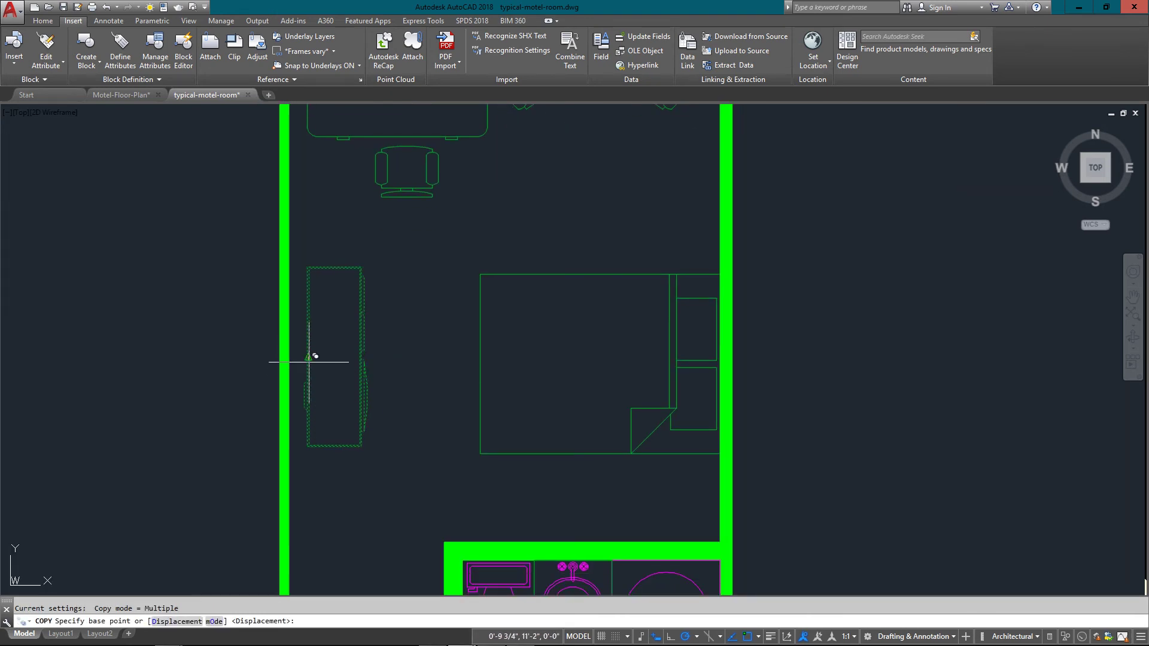
left_click(308, 358)
middle_click_drag(307, 403, 318, 309)
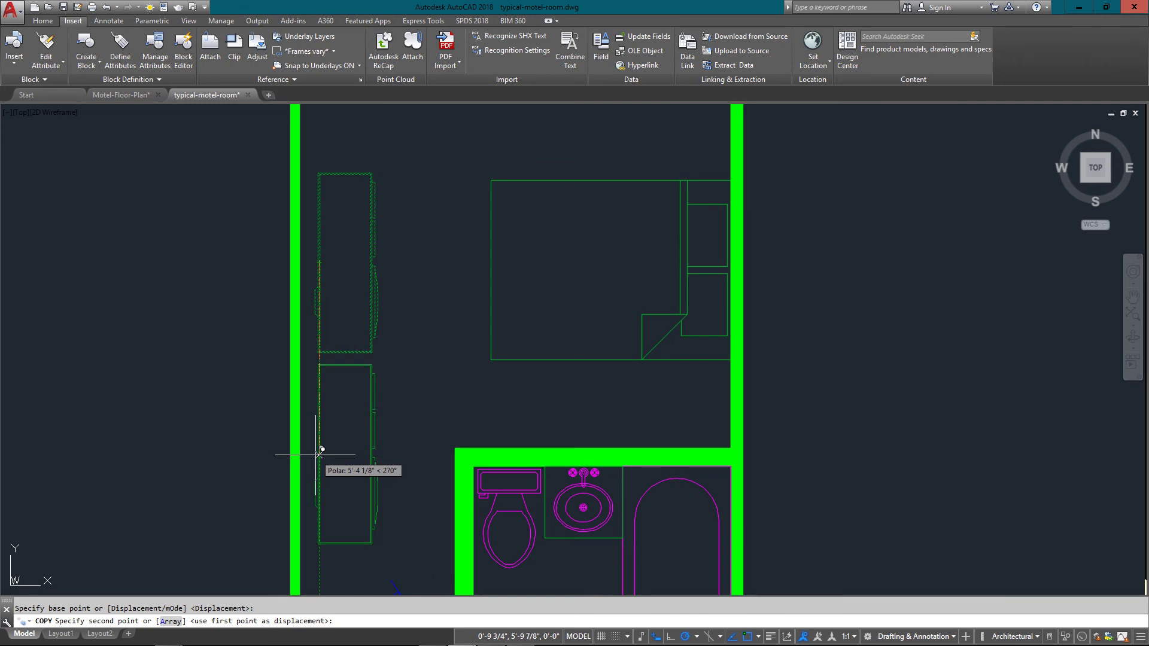
left_click(319, 450)
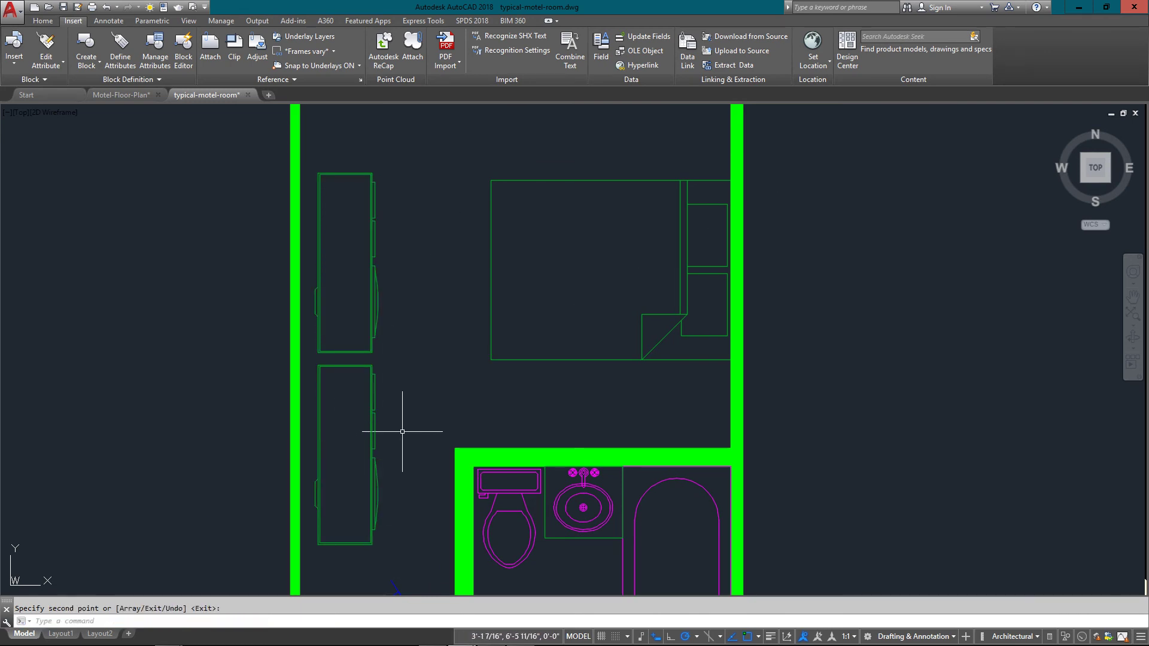
key("Return")
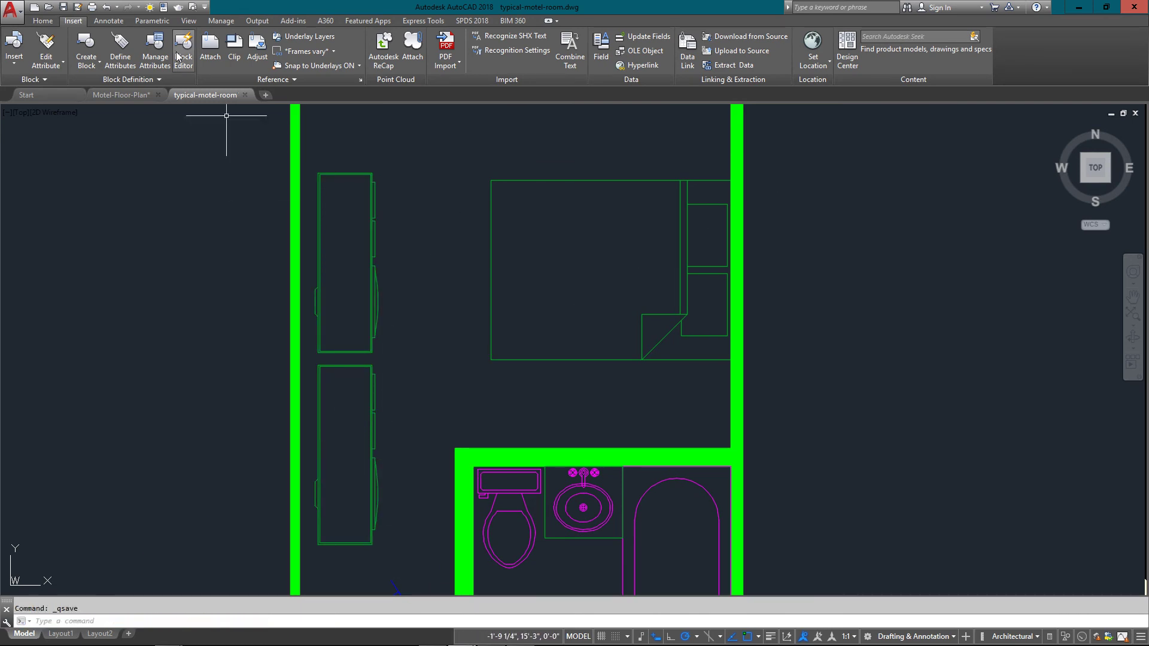
- Save the room drawing and reload typical-motel-room from the changed-reference balloon
key("ctrl+s")
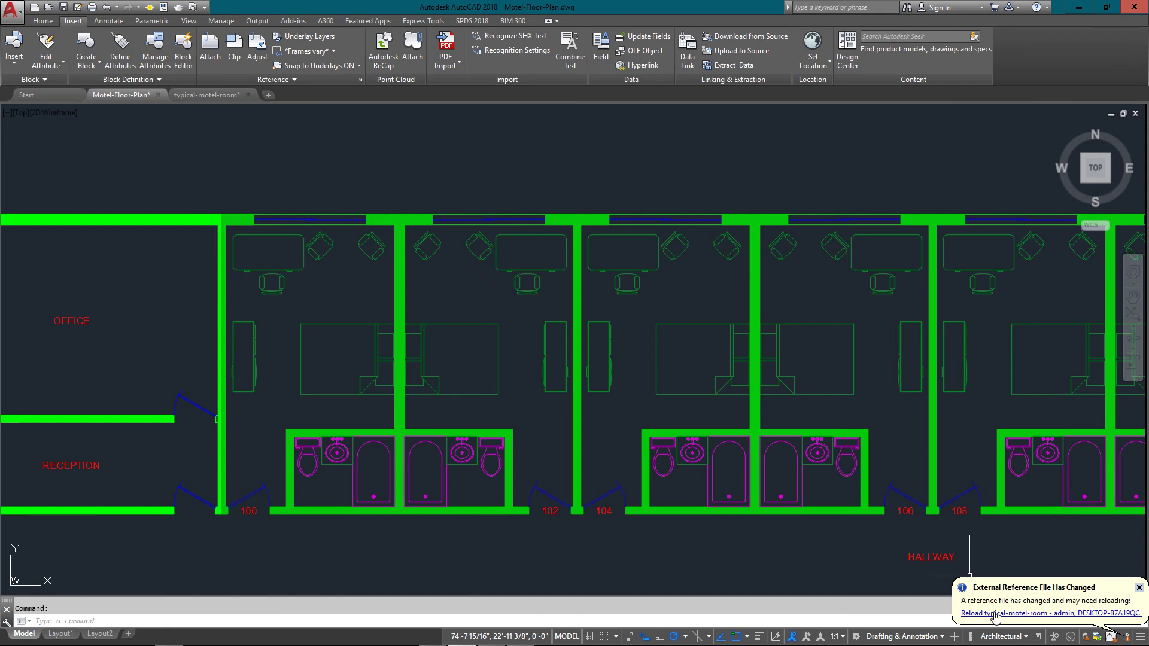
left_click(994, 614)
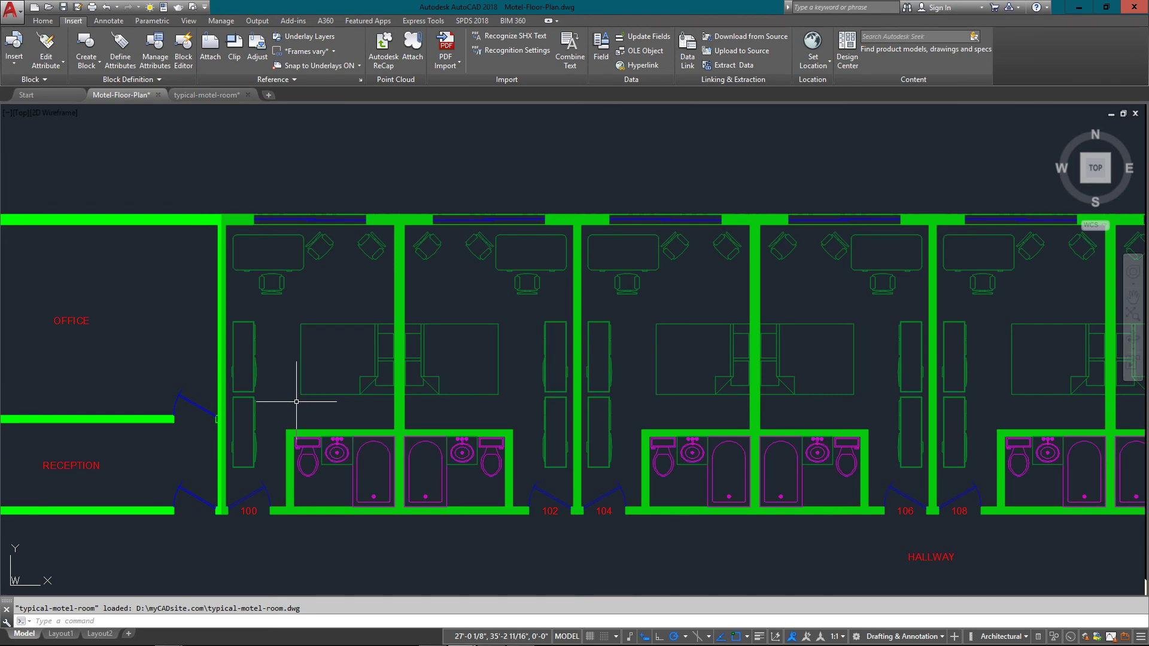
- Zoom to extents so all sixteen rooms of the motel floor plan fill the view
scroll(296, 395, "down", 4)
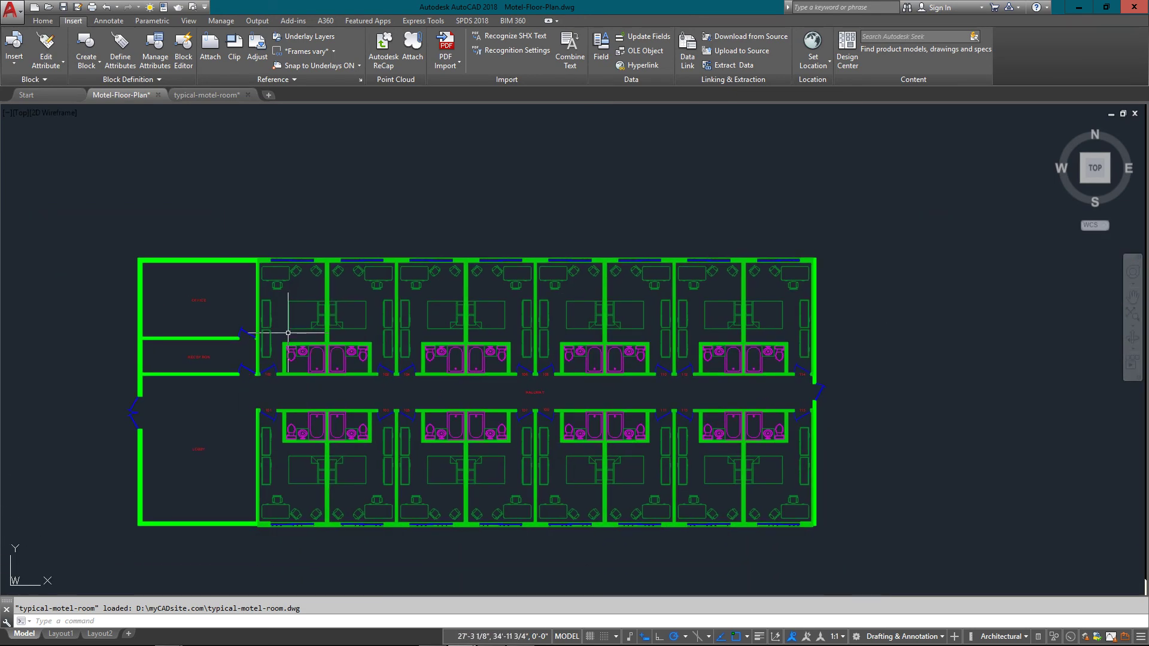
type("z")
key("Return")
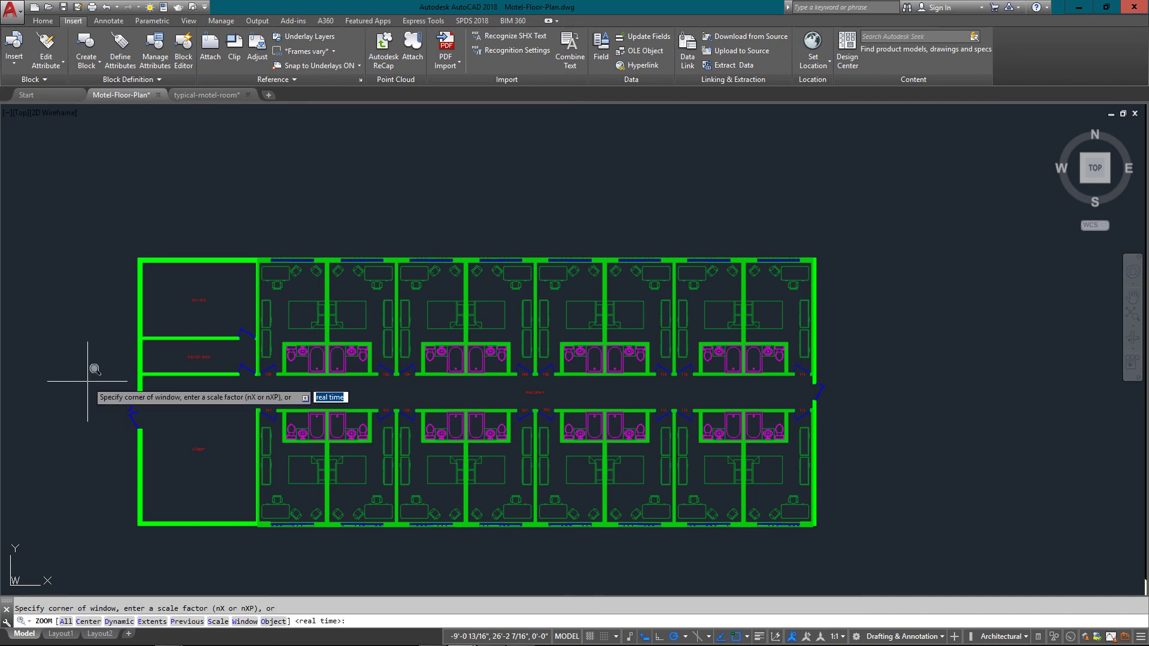
type("e")
key("Return")
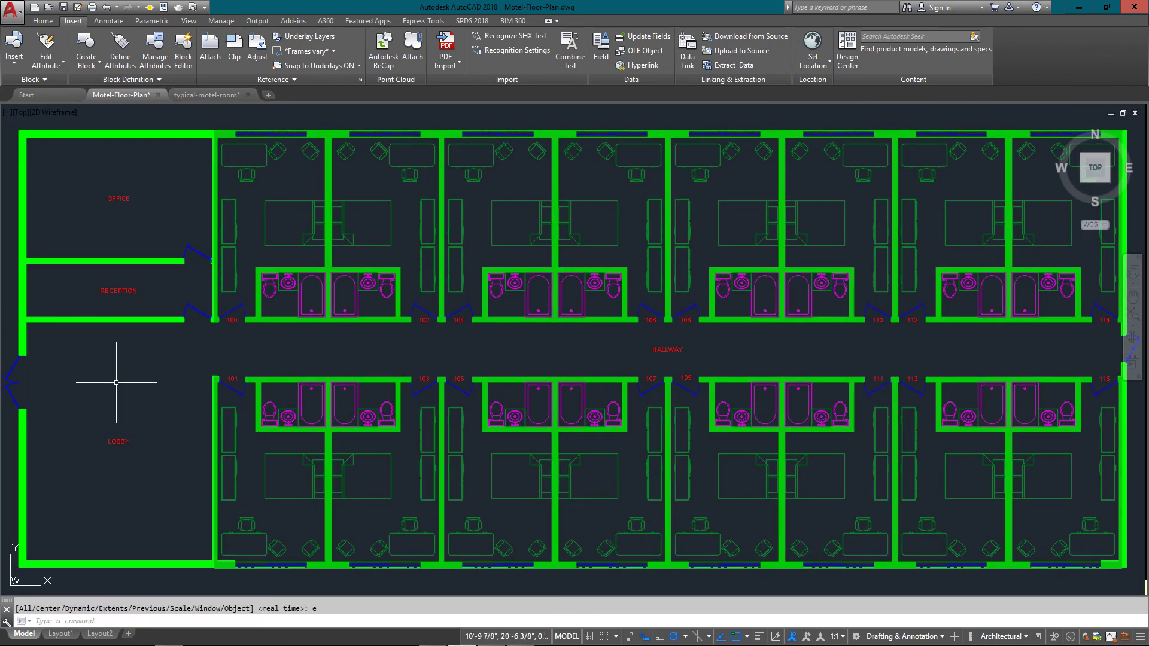